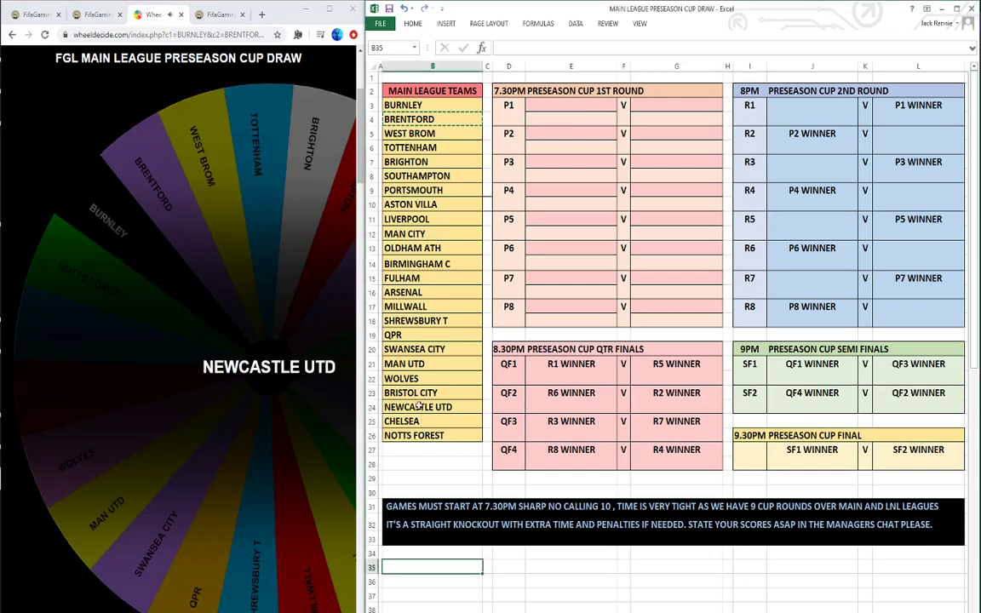
Step: Move NEWCASTLE UTD from the main league teams list into cell E3 as the first team of tie P1
right_click(418, 406)
key("Escape")
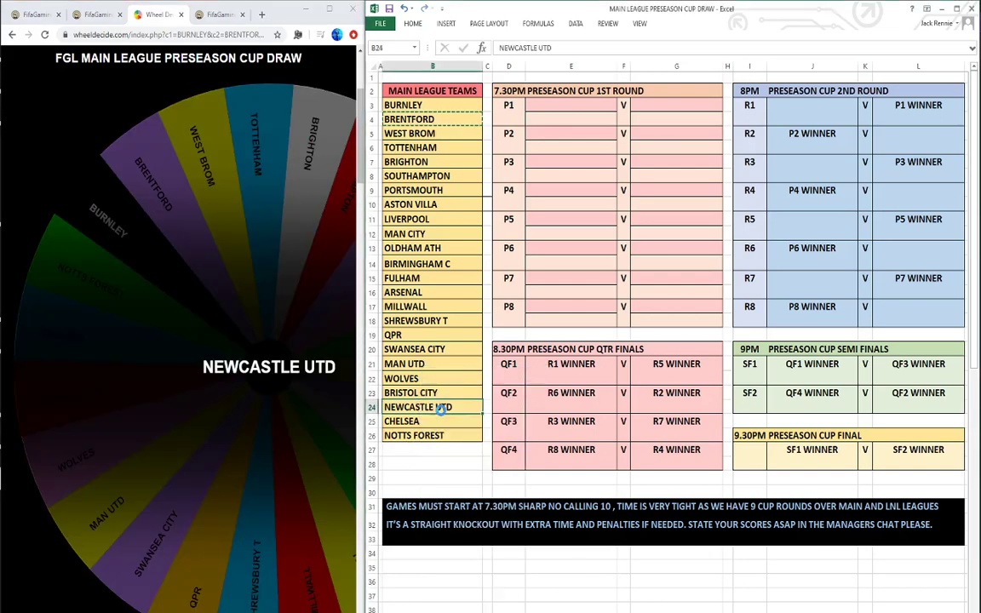
left_click(550, 105)
right_click(554, 109)
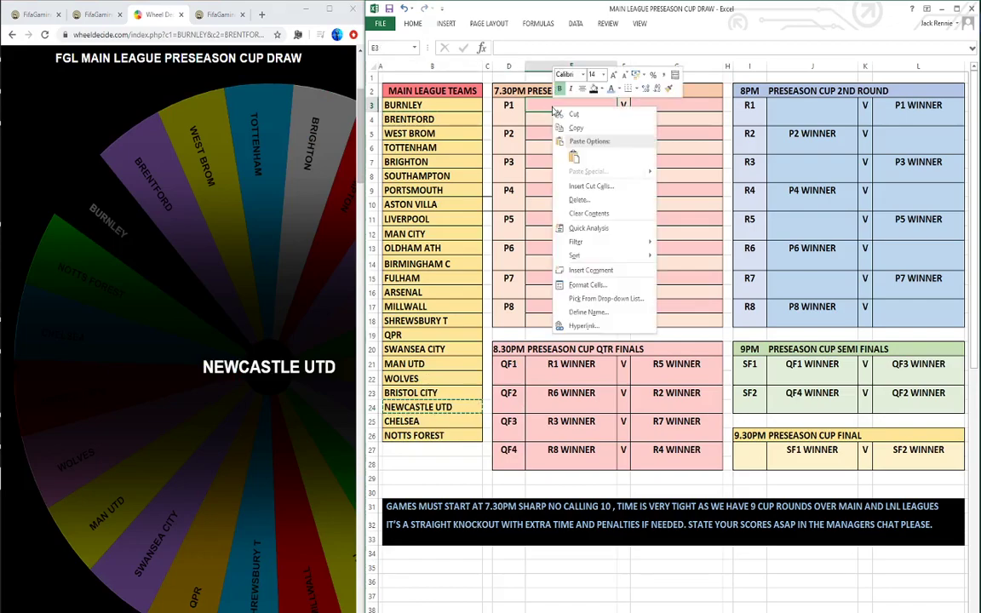
left_click(573, 156)
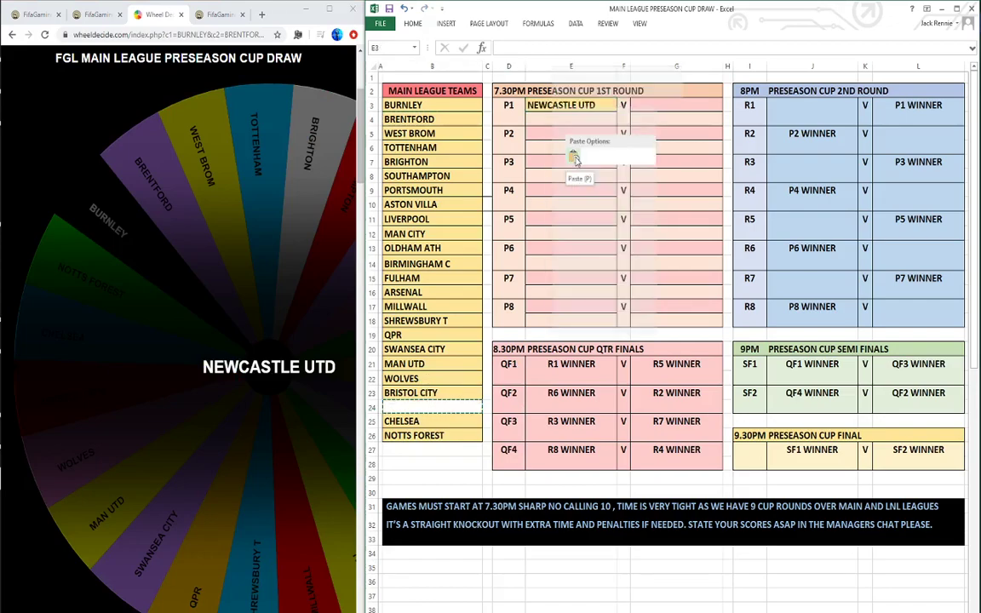
Step: Spin the draw wheel and move the drawn team, PORTSMOUTH, from the teams list into cell G3 as P1's opponent
left_click(152, 506)
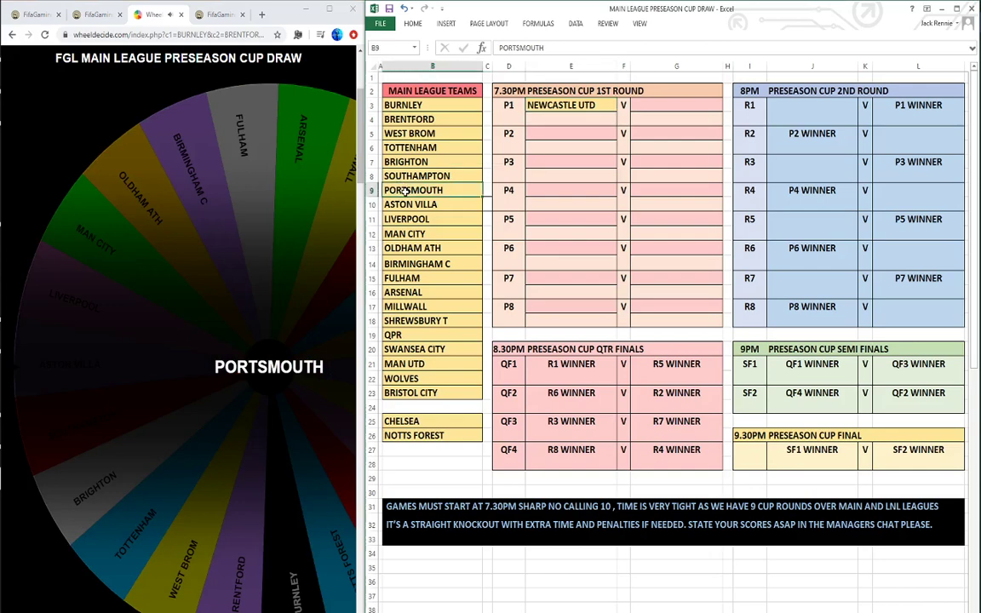
right_click(407, 192)
left_click(426, 201)
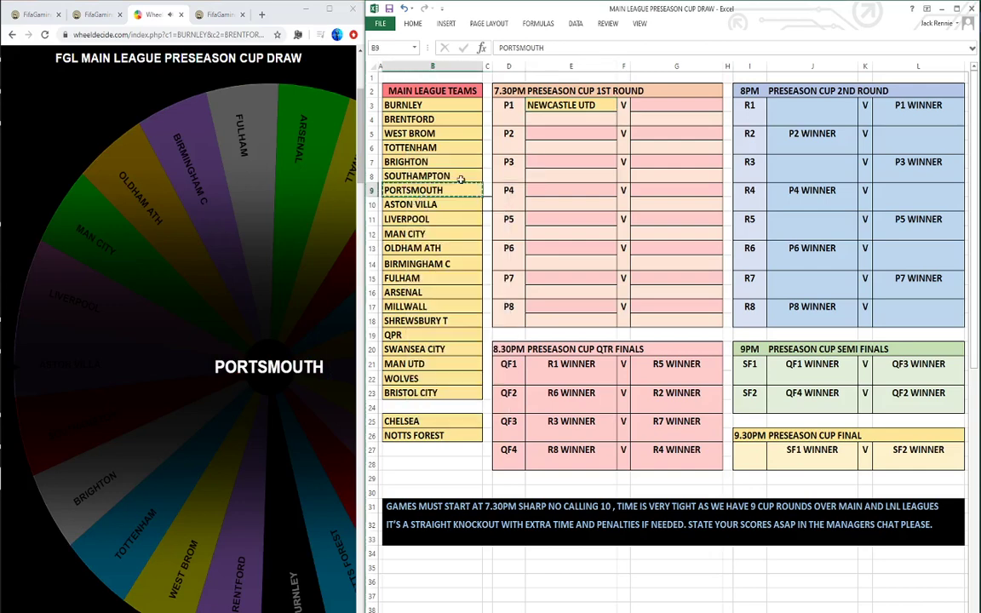
right_click(665, 106)
left_click(682, 155)
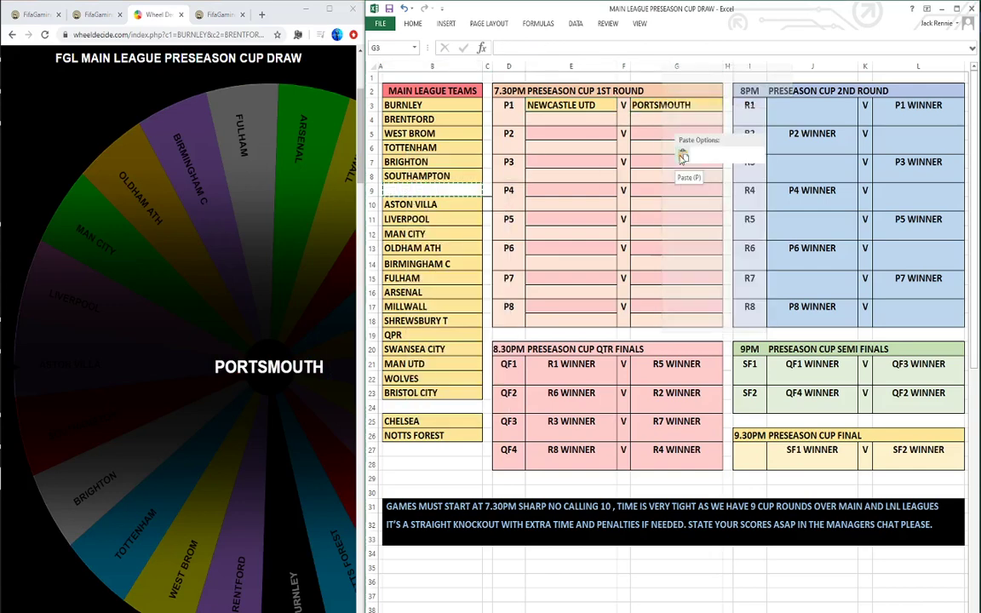
Step: Spin the draw wheel again and move the drawn team, FULHAM, from the teams list into cell E5 for tie P2
left_click(145, 566)
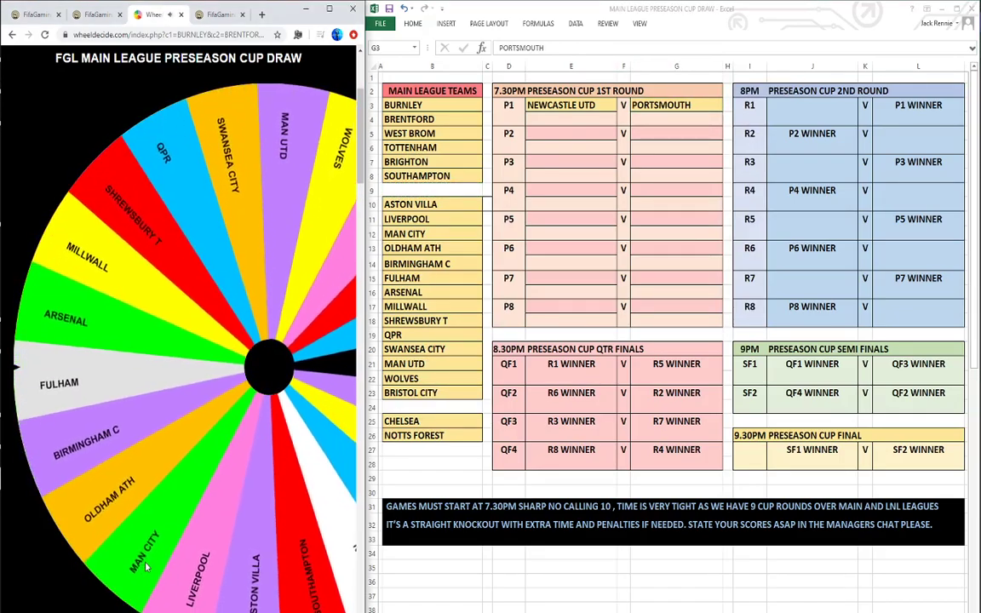
key("alt+Tab")
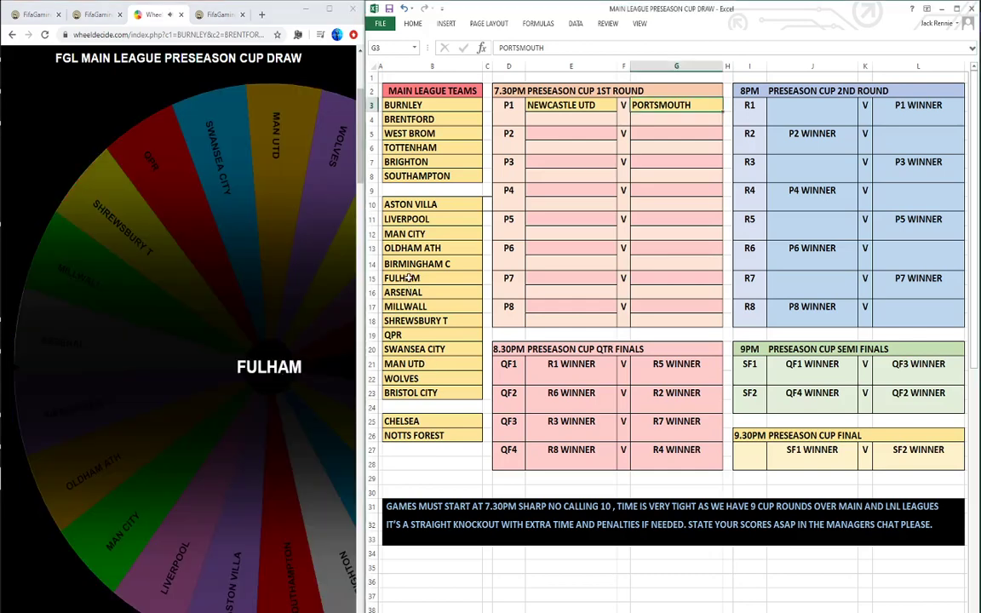
right_click(411, 278)
left_click(432, 287)
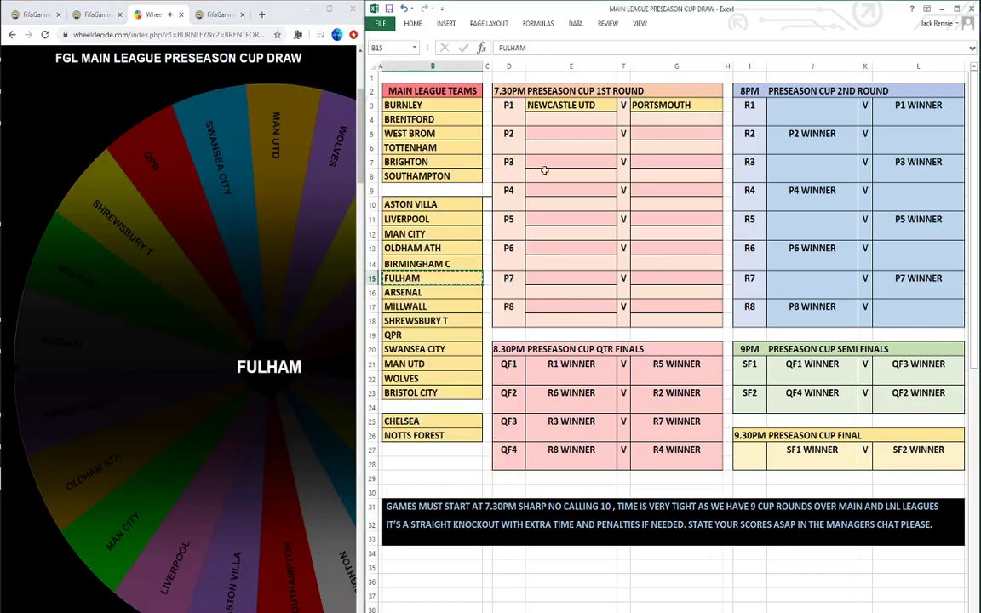
right_click(545, 137)
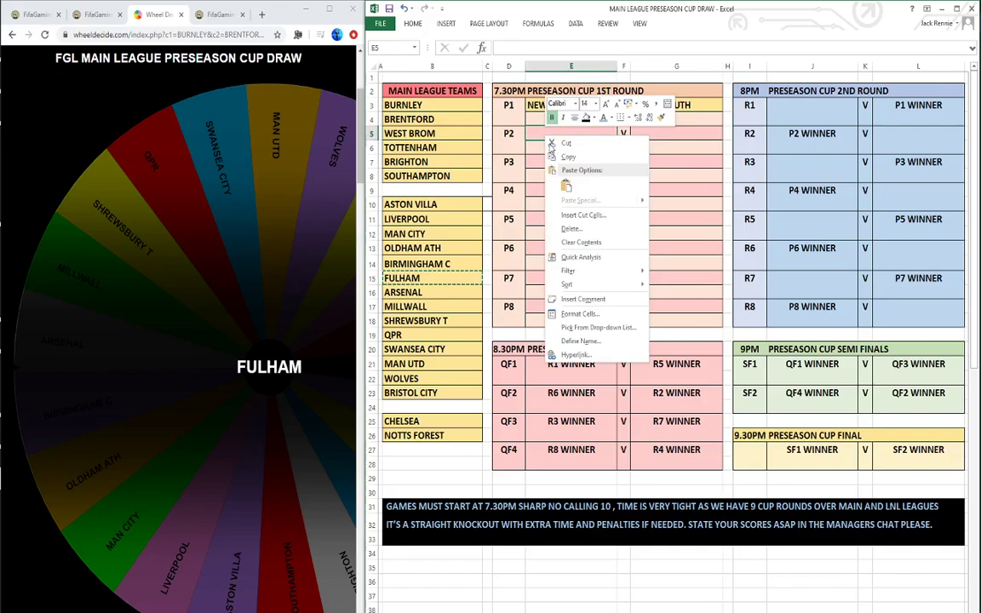
left_click(567, 189)
Step: Spin the draw wheel and move the drawn team, MAN UTD, from the teams list into cell G5 as P2's opponent
left_click(214, 518)
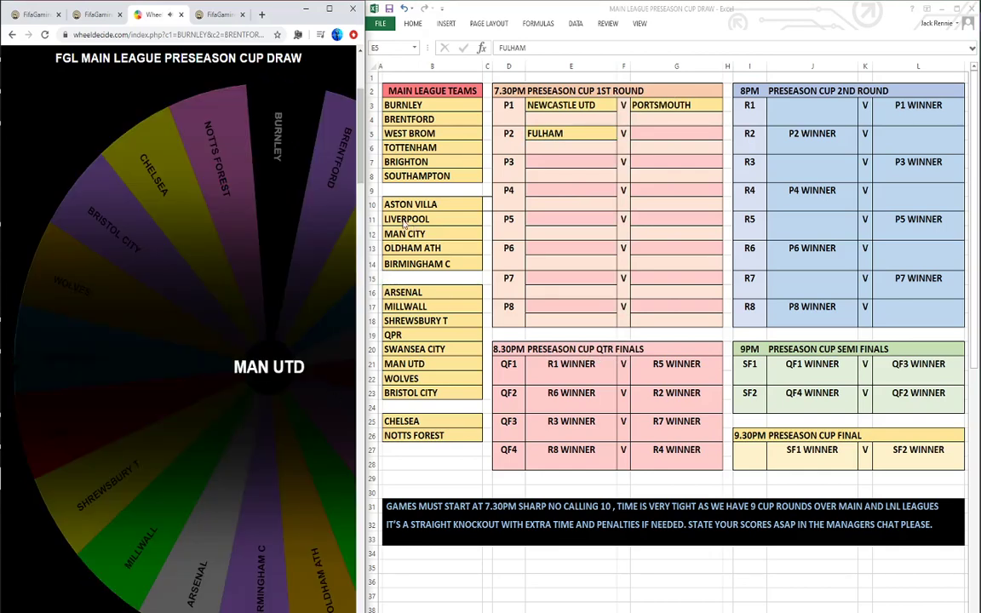
left_click(413, 364)
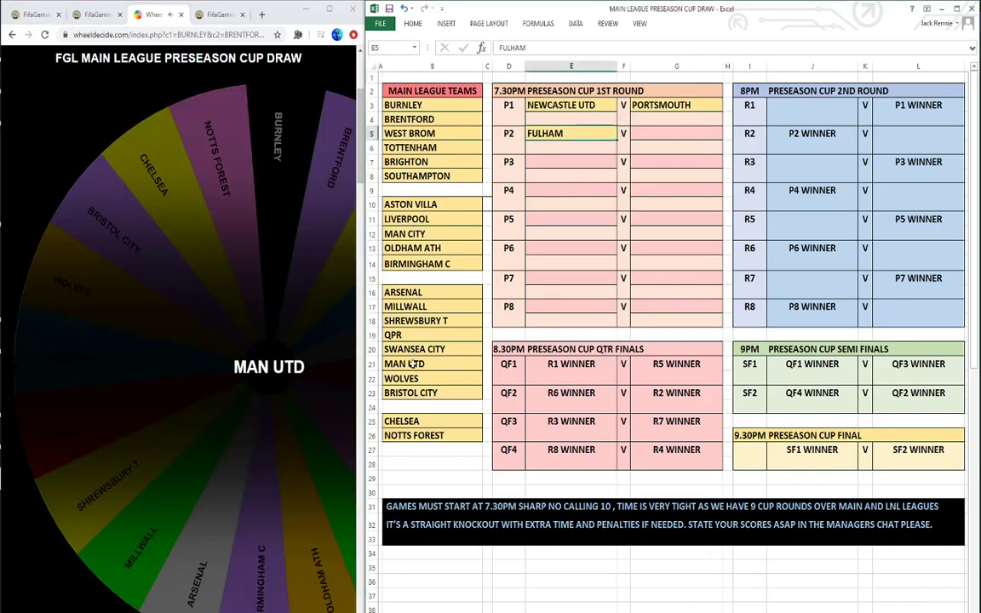
right_click(414, 363)
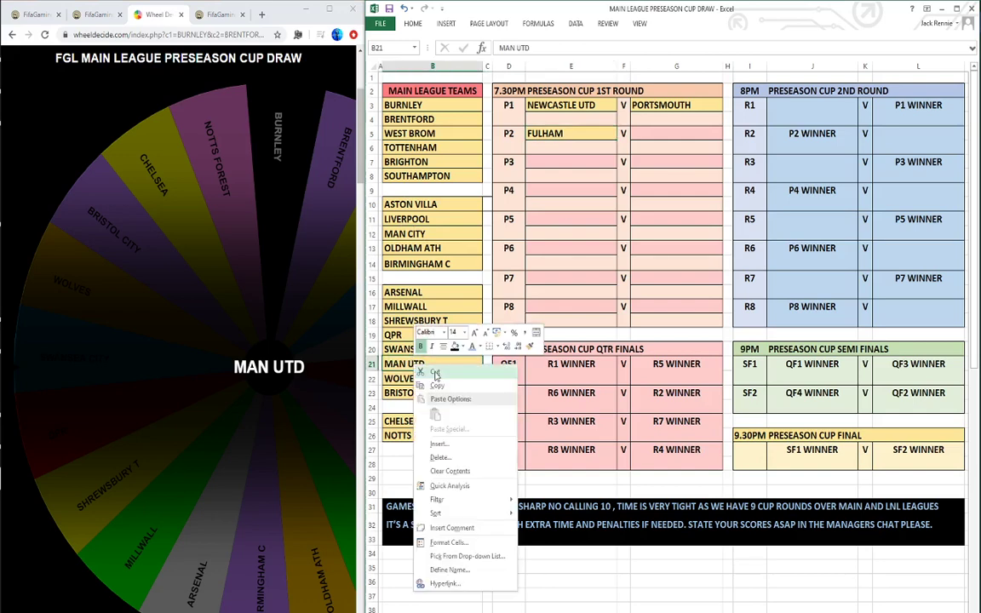
left_click(435, 373)
left_click(667, 135)
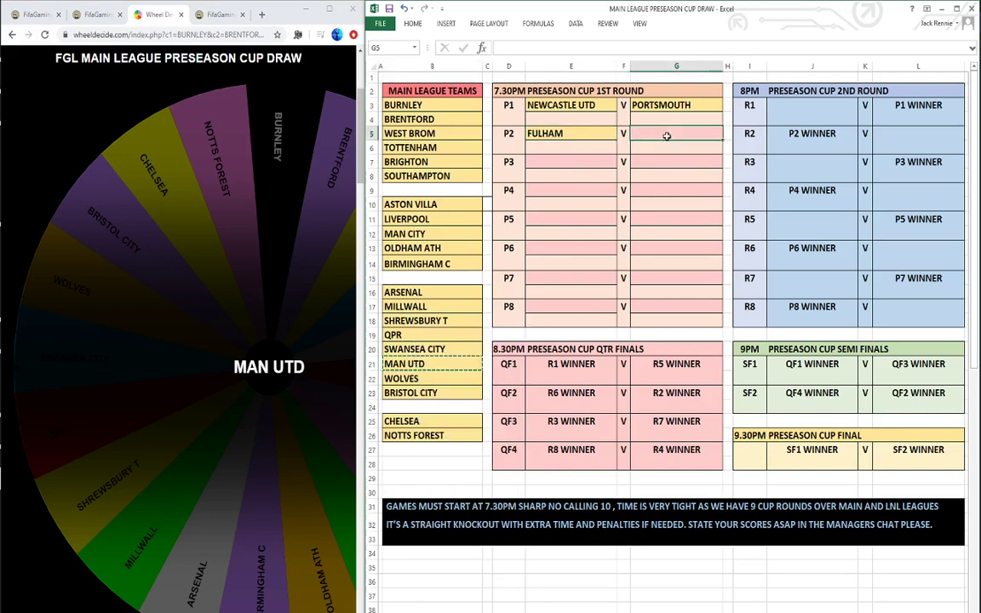
right_click(660, 134)
left_click(681, 186)
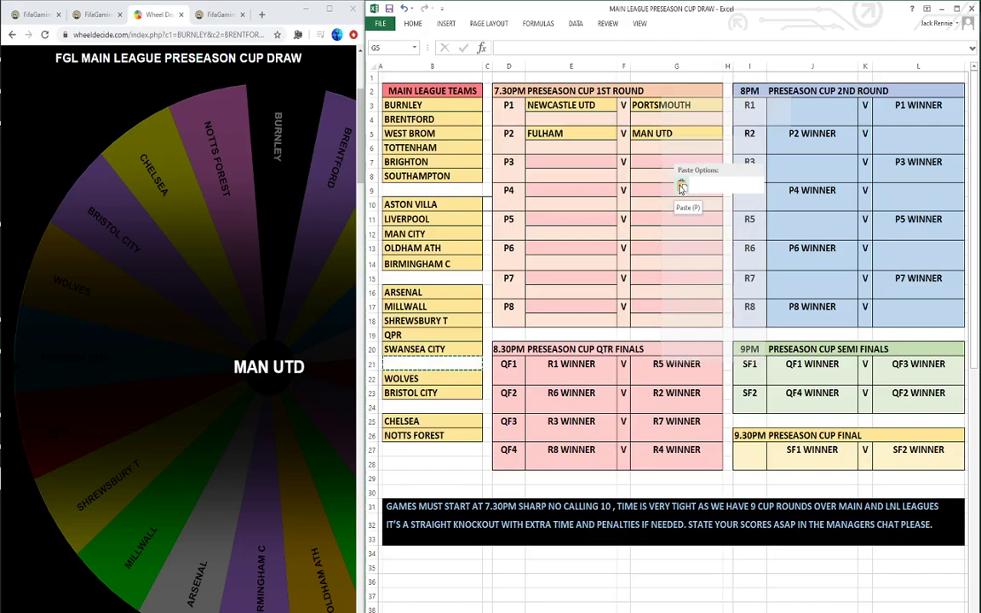
Step: Spin the draw wheel and move the drawn team, QPR, from the teams list into cell E7 for tie P3
left_click(161, 455)
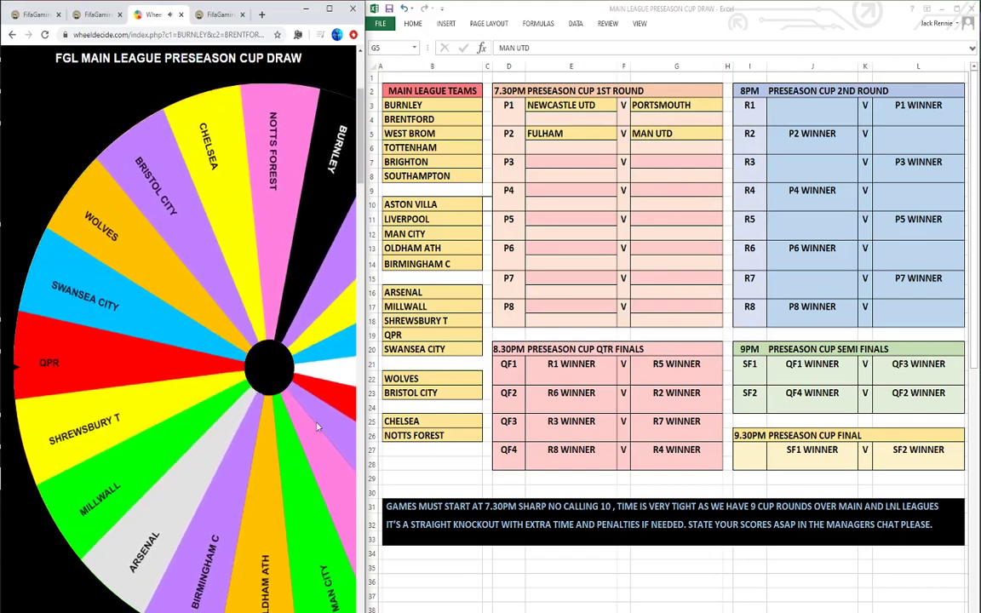
left_click(399, 335)
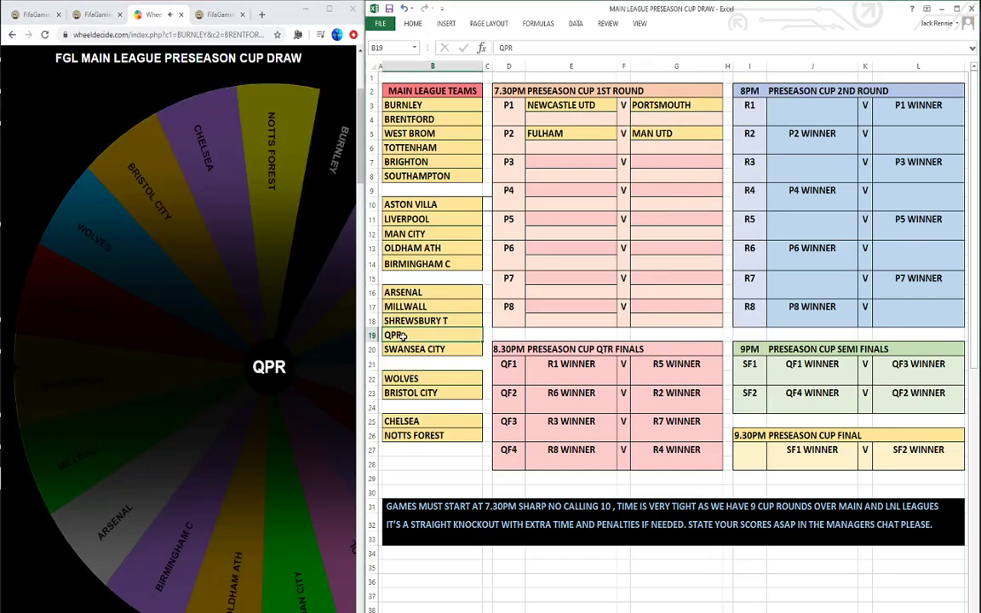
right_click(403, 337)
left_click(425, 345)
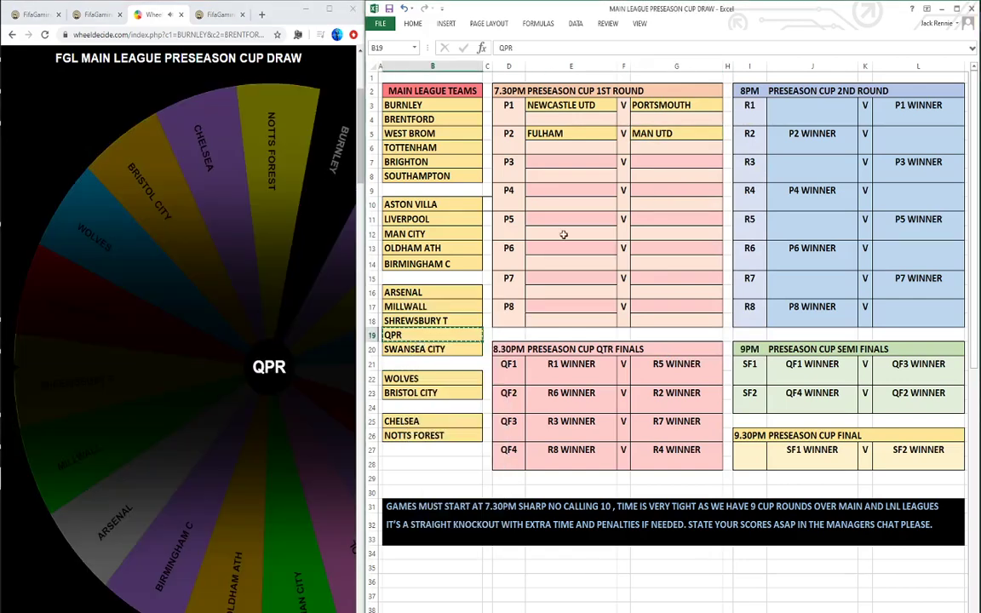
right_click(551, 161)
left_click(573, 213)
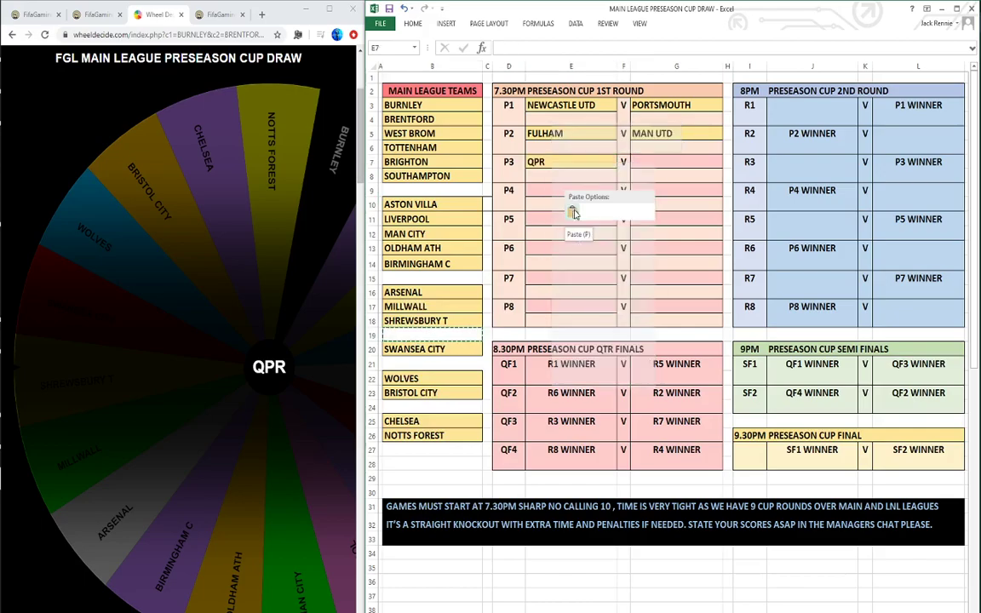
Step: Spin the draw wheel and move the drawn team, MAN CITY, from the teams list into cell G7 as P3's opponent
left_click(203, 447)
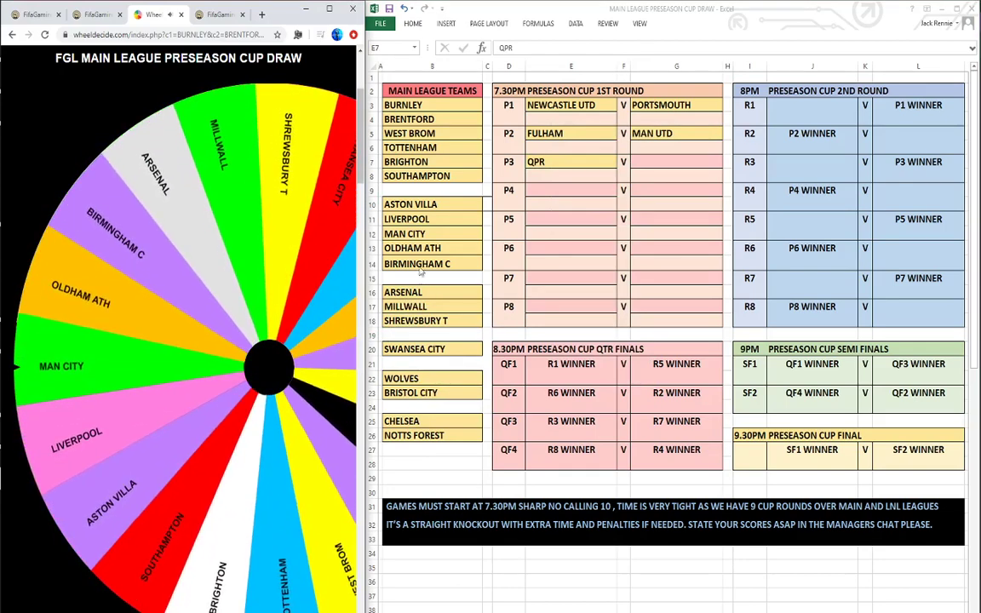
key("alt+Tab")
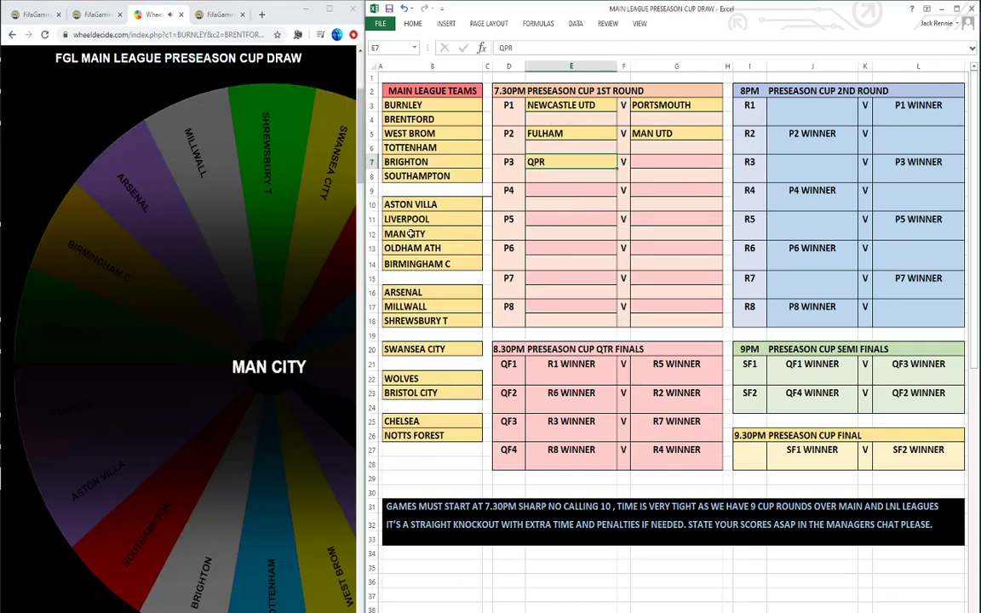
right_click(412, 233)
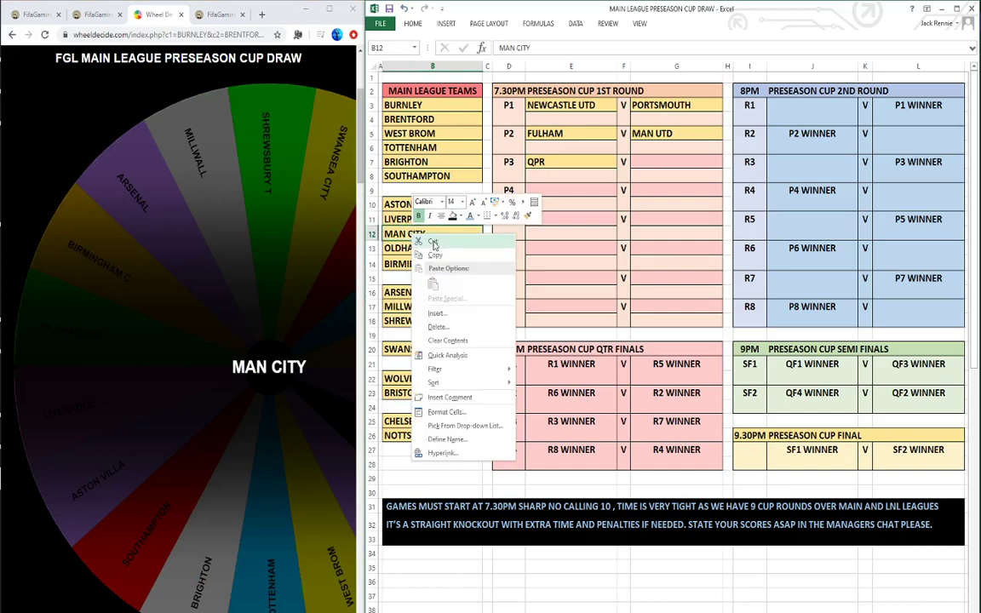
left_click(432, 243)
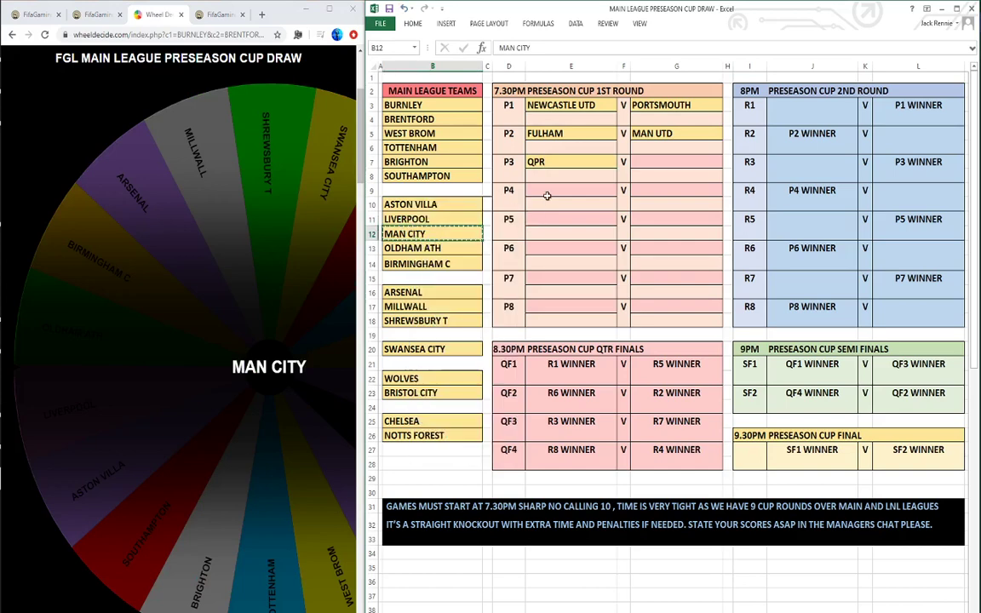
right_click(654, 163)
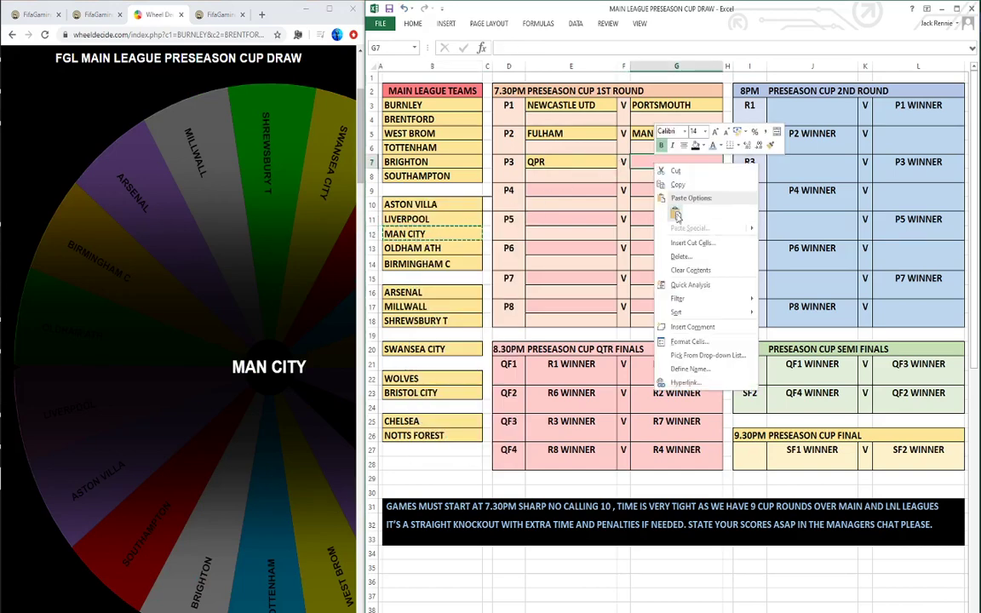
left_click(676, 214)
Step: Spin the draw wheel and move the drawn team, BRIGHTON, from the teams list into cell E9 for tie P4
left_click(203, 483)
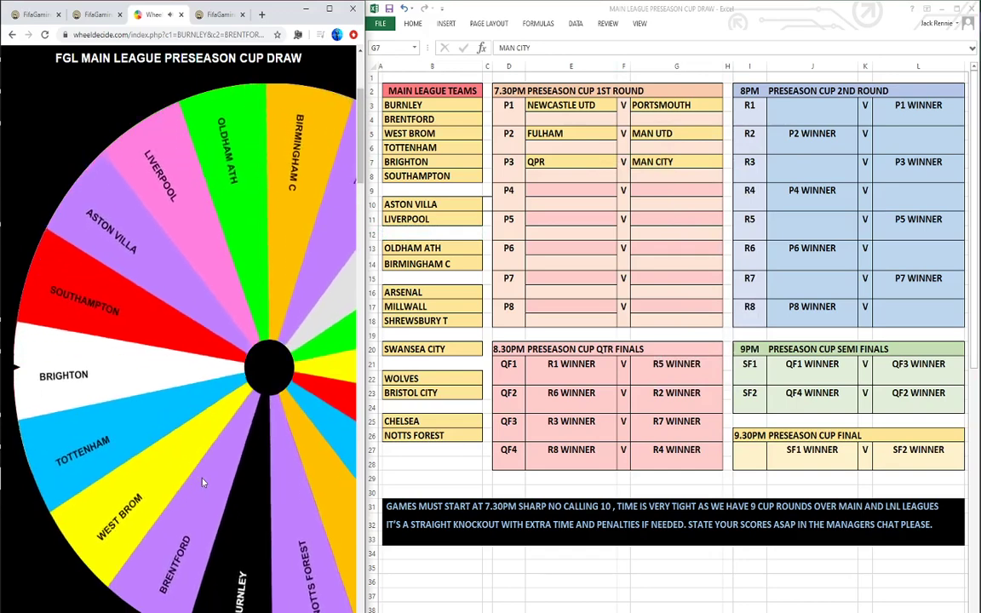
left_click(415, 160)
right_click(414, 161)
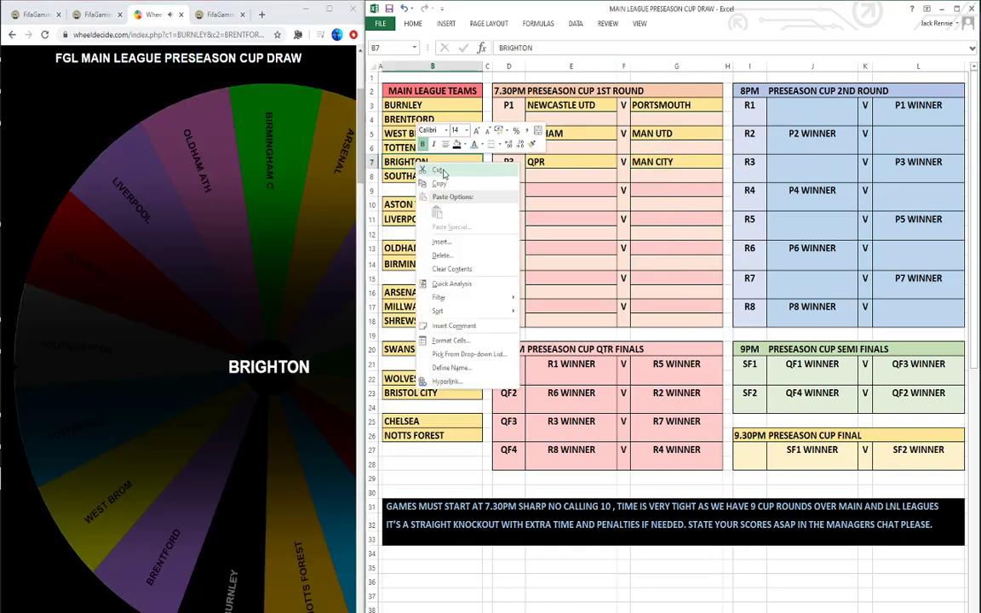
left_click(438, 170)
right_click(556, 190)
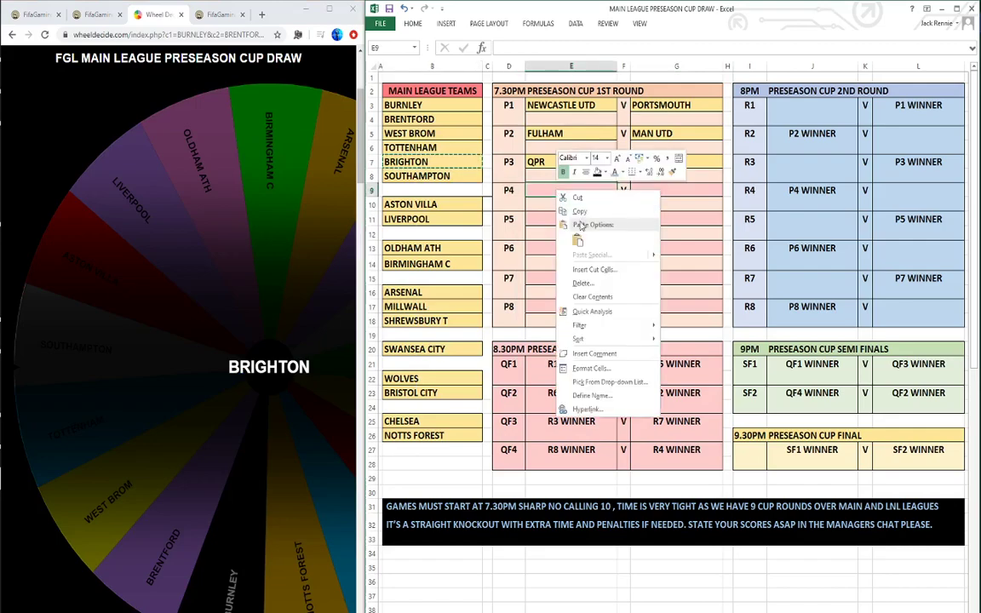
left_click(572, 238)
Step: Spin the draw wheel and move the drawn team, BIRMINGHAM C, from the teams list into cell G9 as P4's opponent
left_click(177, 523)
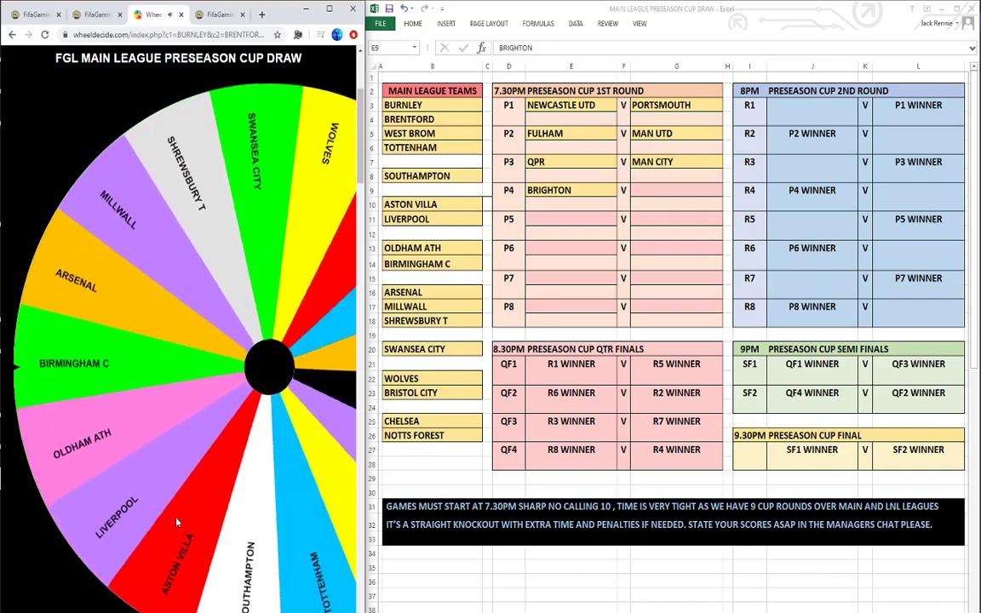
left_click(409, 265)
right_click(410, 265)
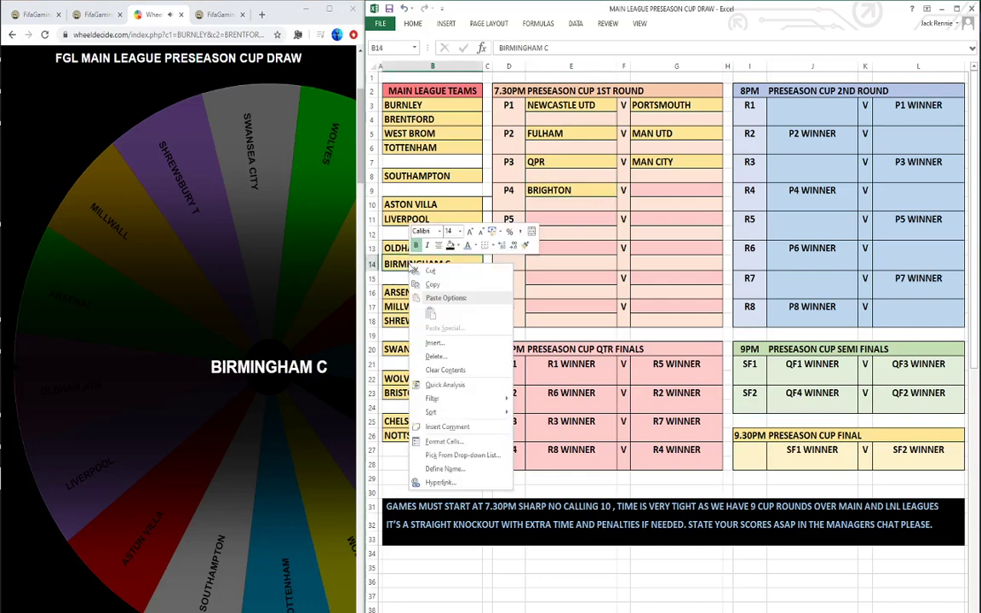
left_click(427, 273)
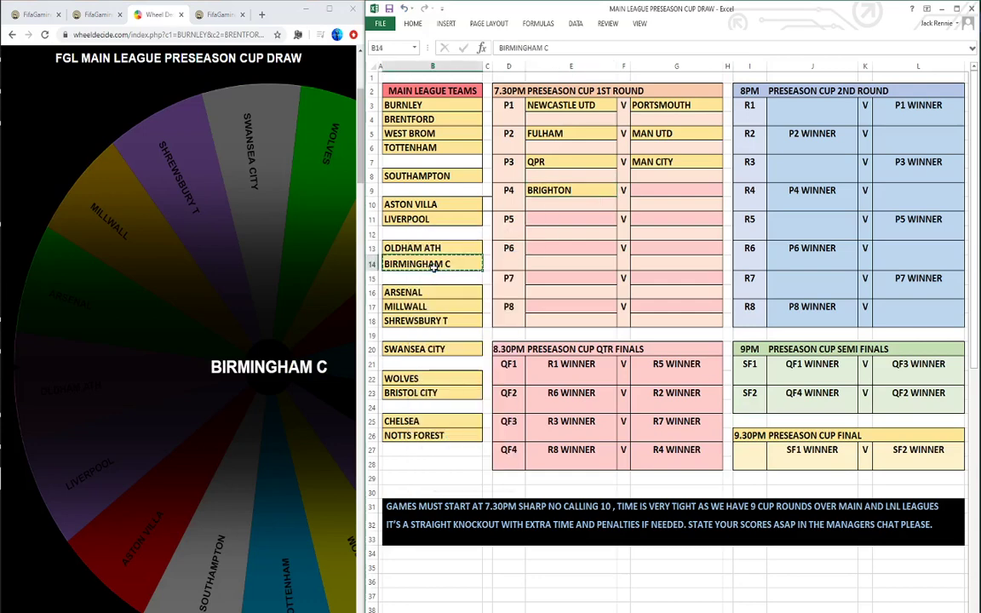
right_click(660, 189)
left_click(681, 242)
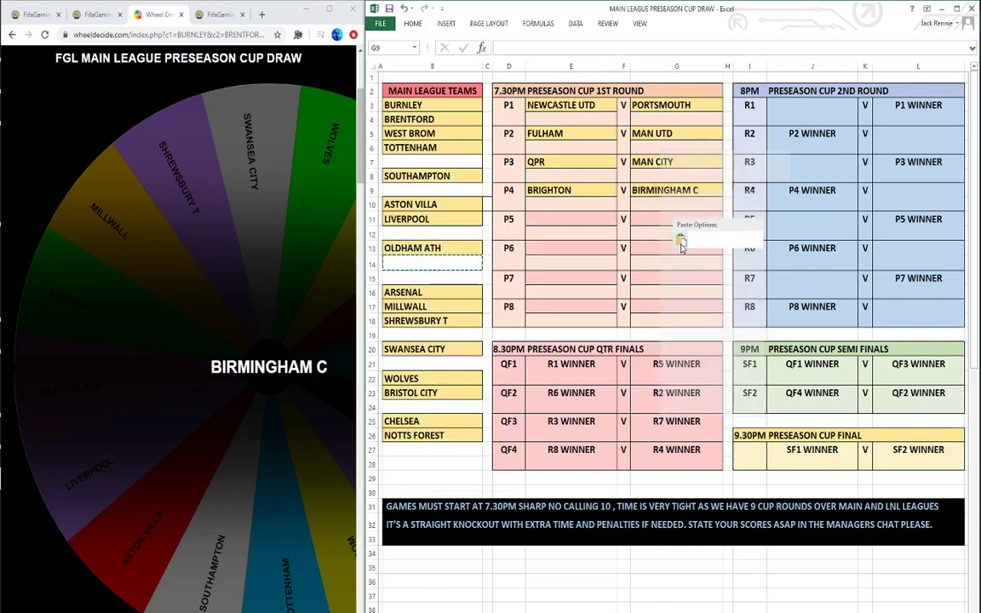
Step: Spin the draw wheel and move the drawn team, NOTTS FOREST, from the teams list into cell E11 for tie P5
left_click(199, 551)
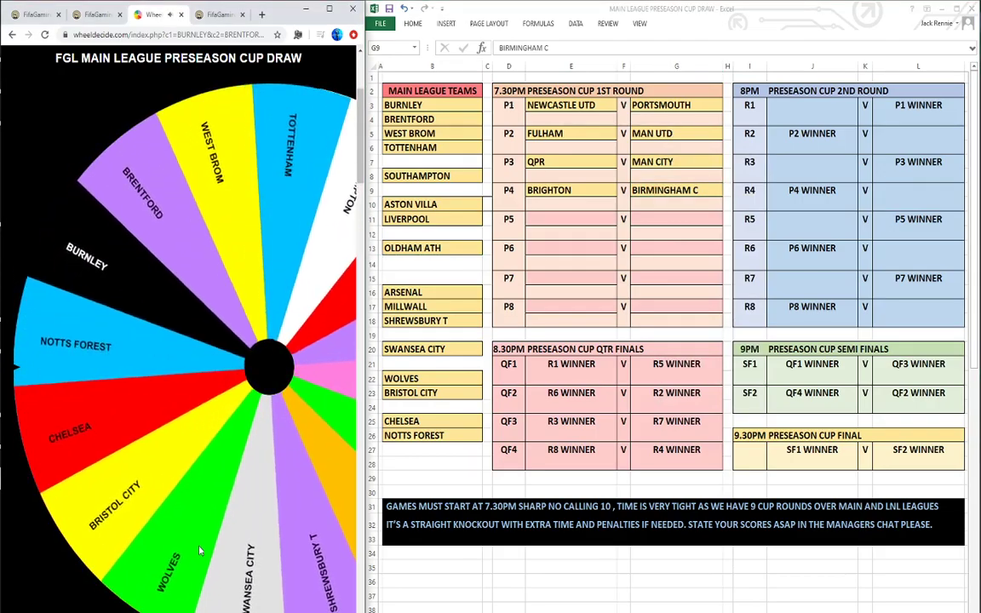
left_click(409, 435)
right_click(410, 437)
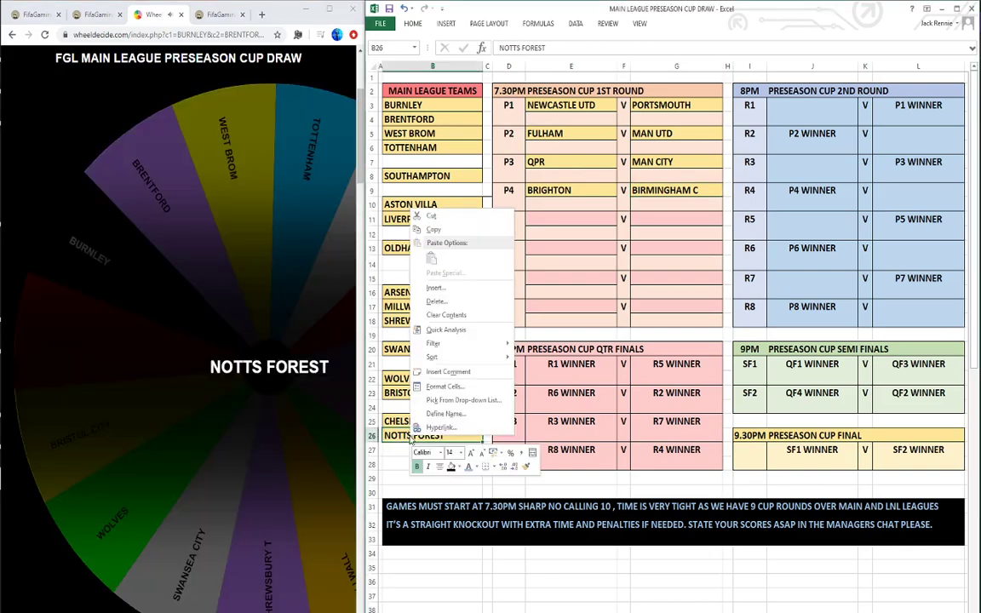
left_click(433, 216)
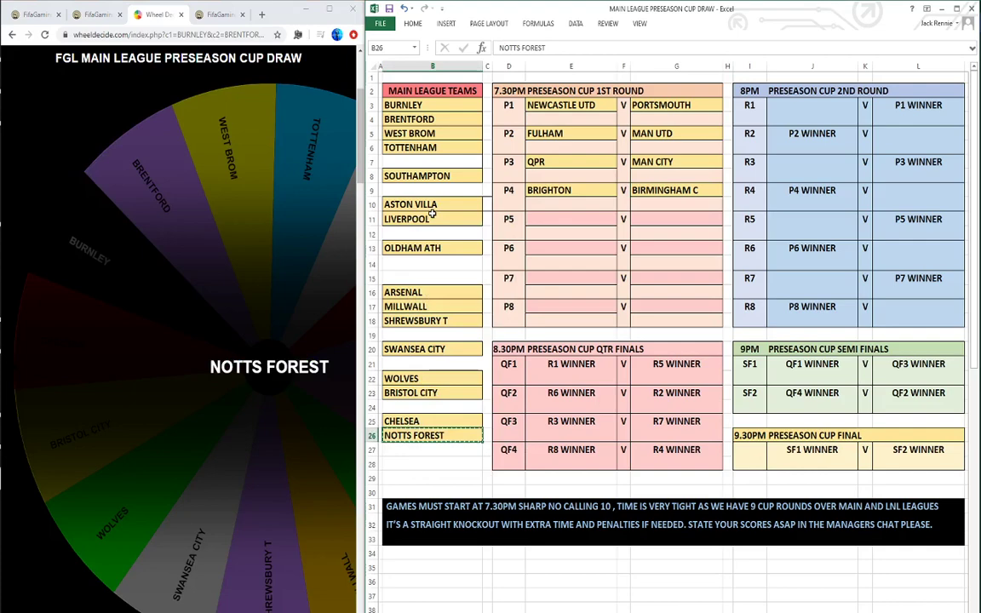
right_click(542, 219)
left_click(563, 269)
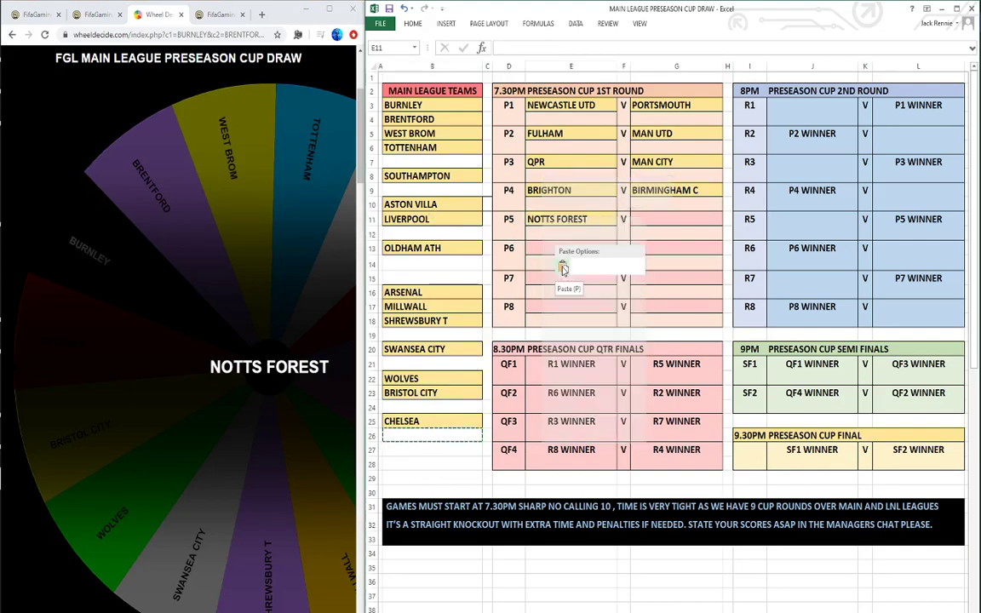
Step: Spin the draw wheel and move the drawn team, ARSENAL, from the teams list into cell G11 as P5's opponent
left_click(171, 509)
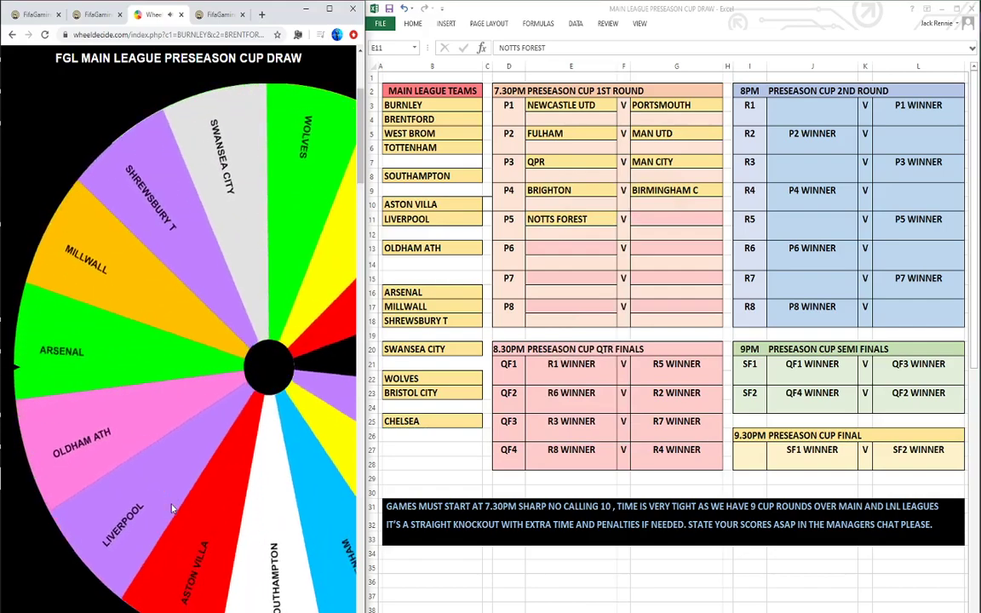
right_click(406, 293)
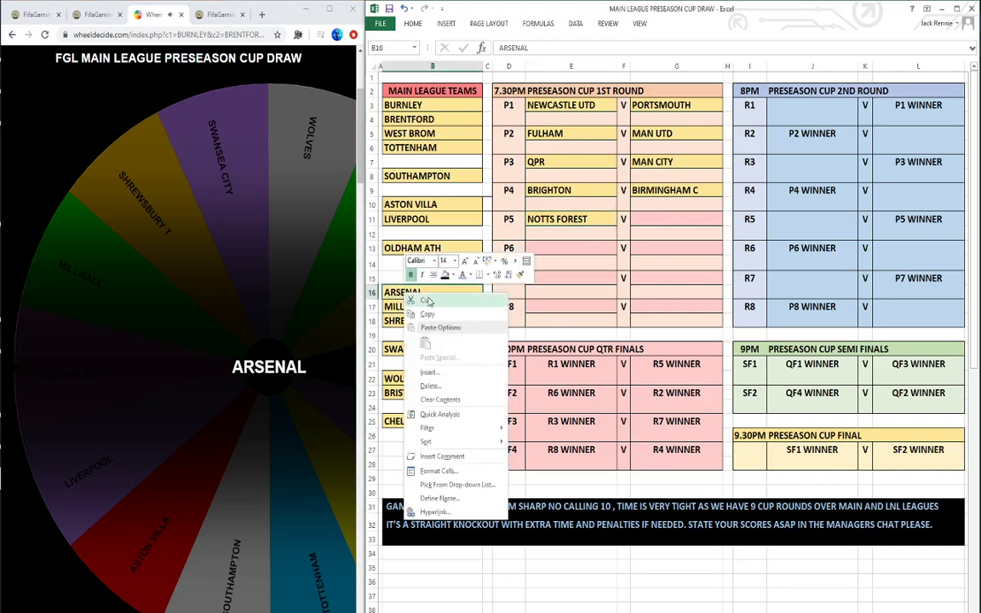
left_click(428, 301)
right_click(651, 224)
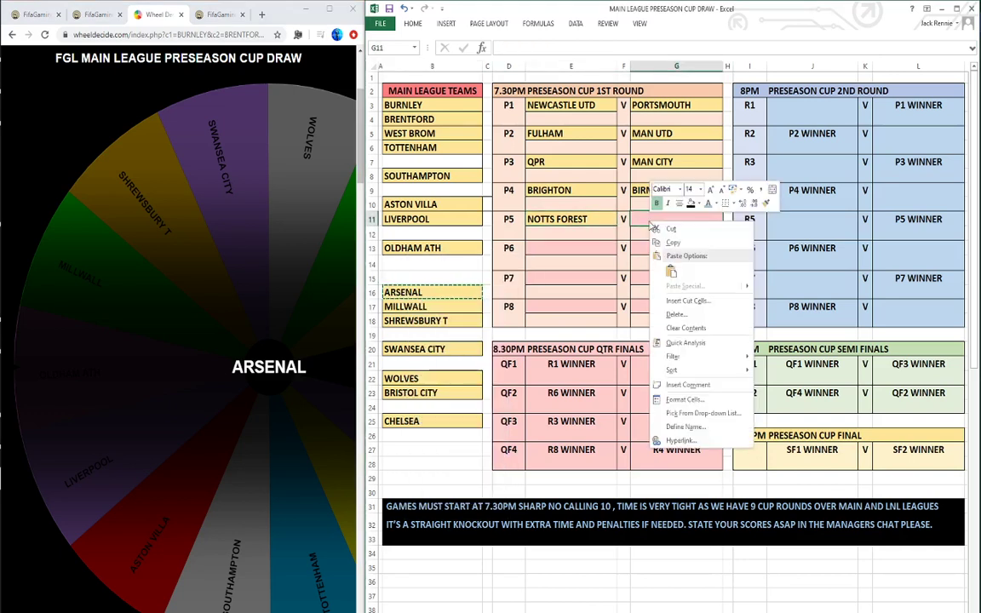
left_click(670, 272)
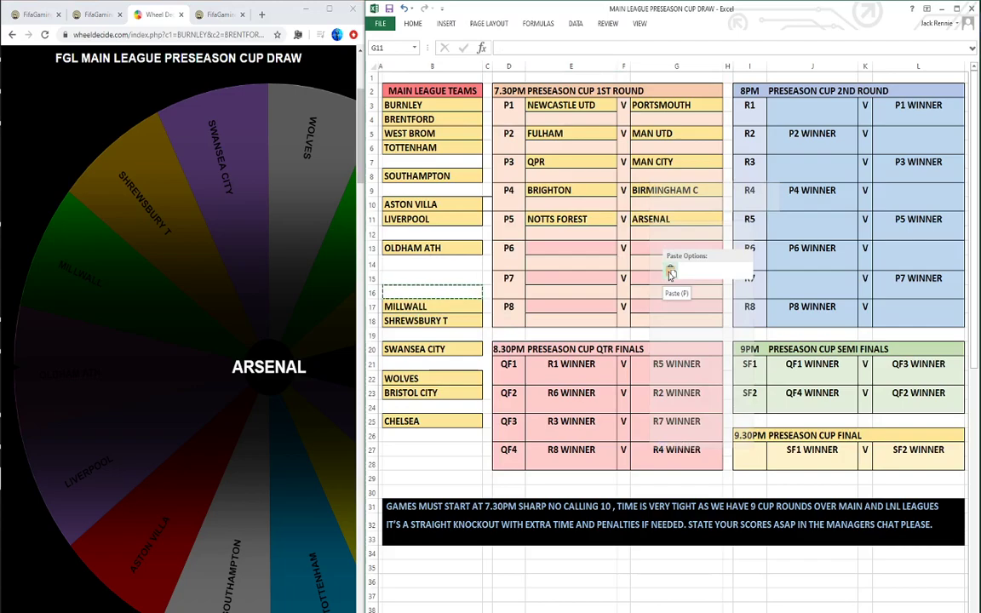
Step: Spin the draw wheel and move the drawn team, ASTON VILLA, from the teams list into cell E13 for tie P6
left_click(188, 542)
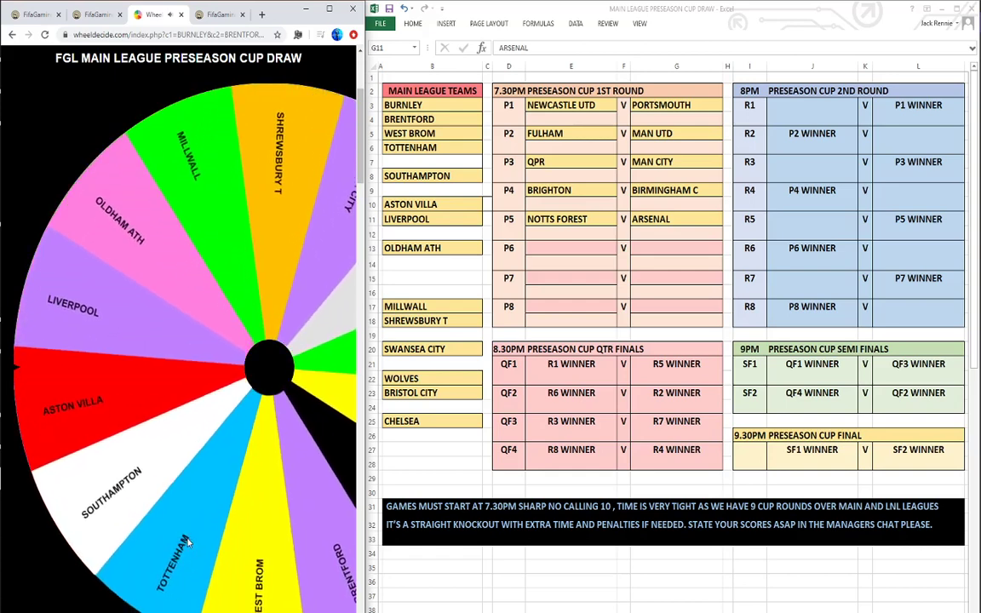
left_click(417, 207)
right_click(417, 207)
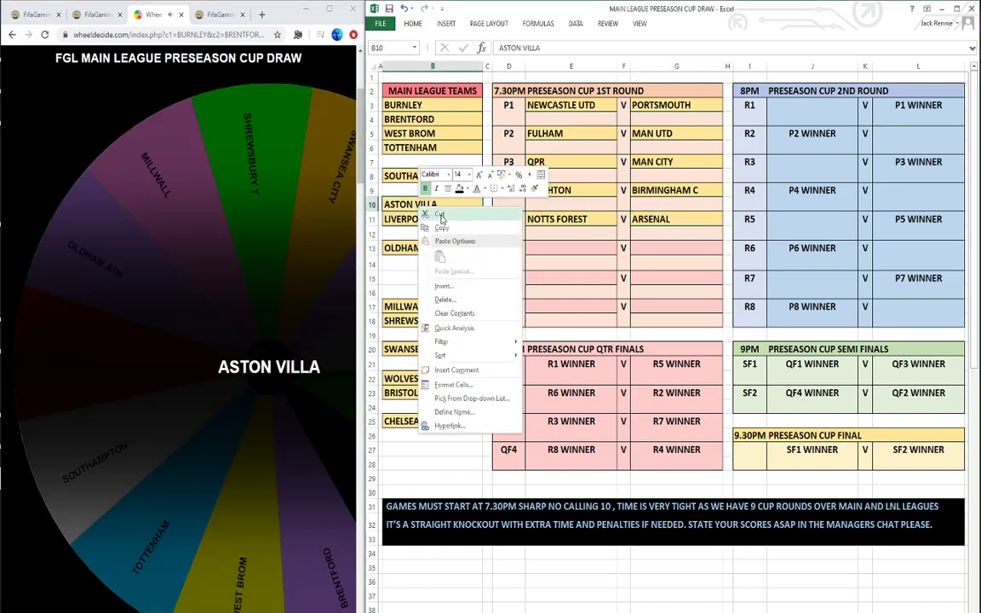
left_click(441, 218)
right_click(547, 248)
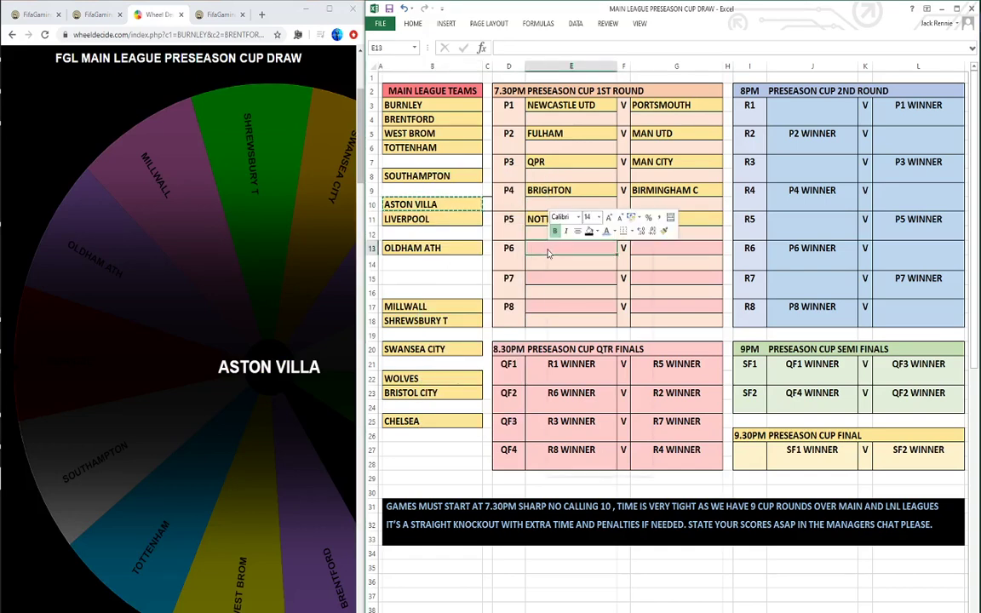
left_click(569, 299)
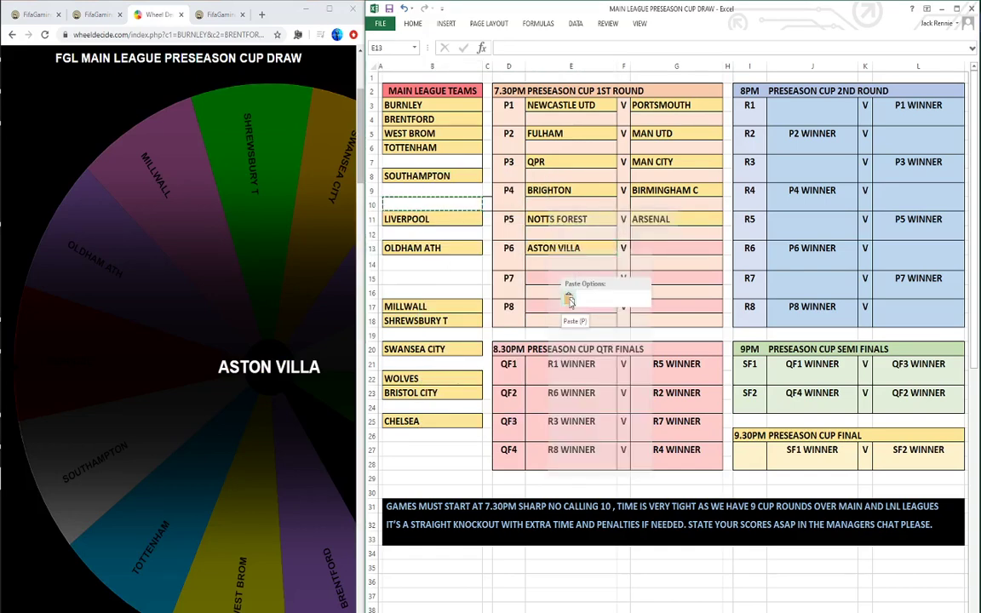
Step: Spin the draw wheel and move the drawn team, SHREWSBURY T, from the teams list into cell G13 as P6's opponent
left_click(219, 514)
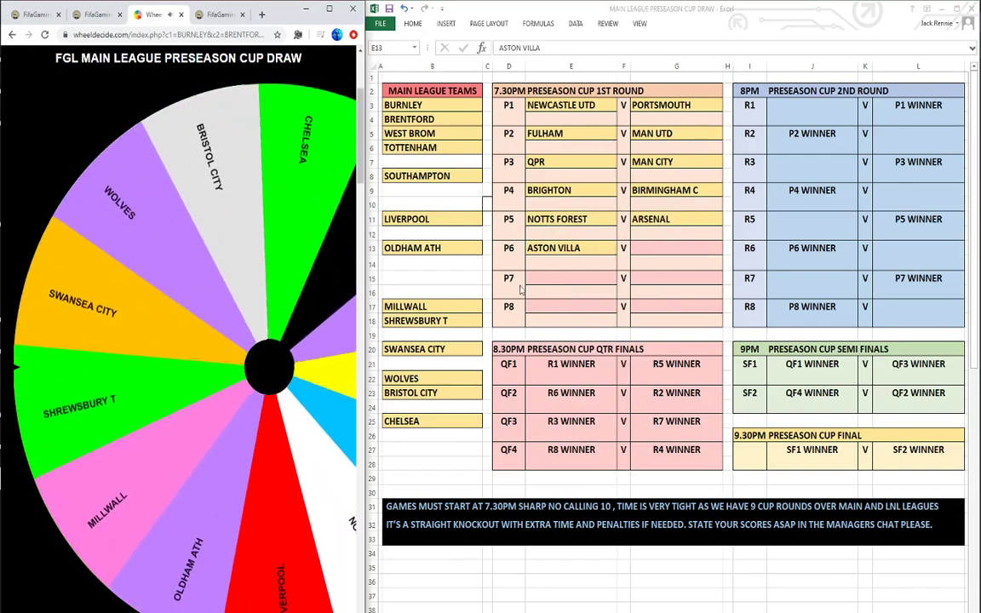
left_click(418, 320)
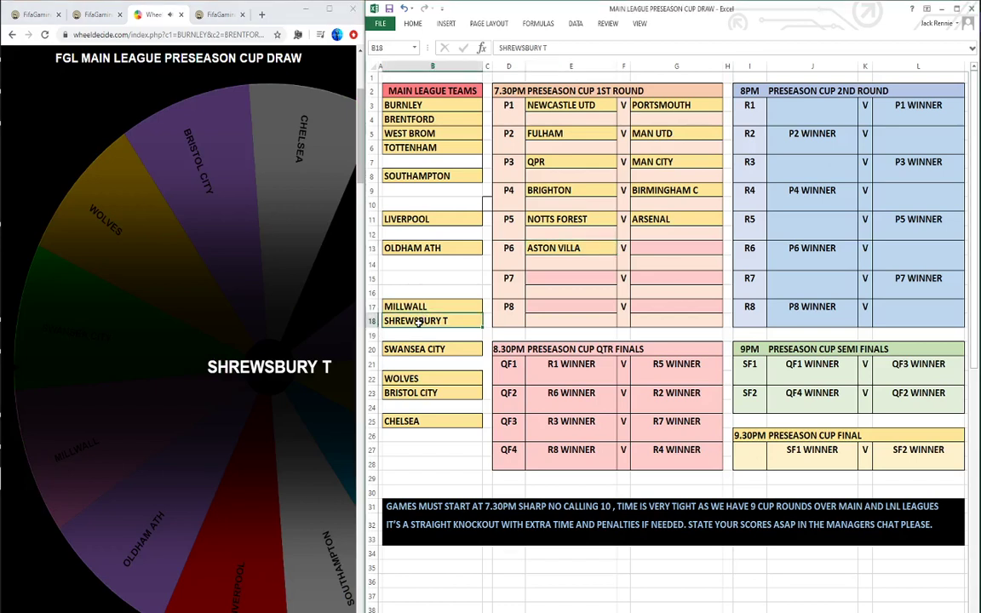
right_click(418, 322)
left_click(443, 332)
right_click(652, 250)
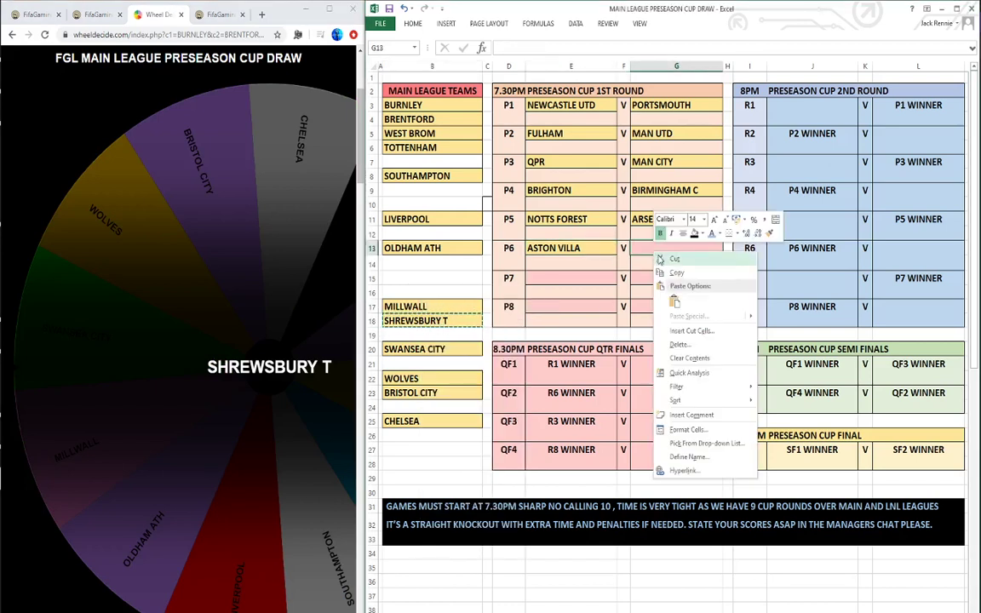
left_click(673, 301)
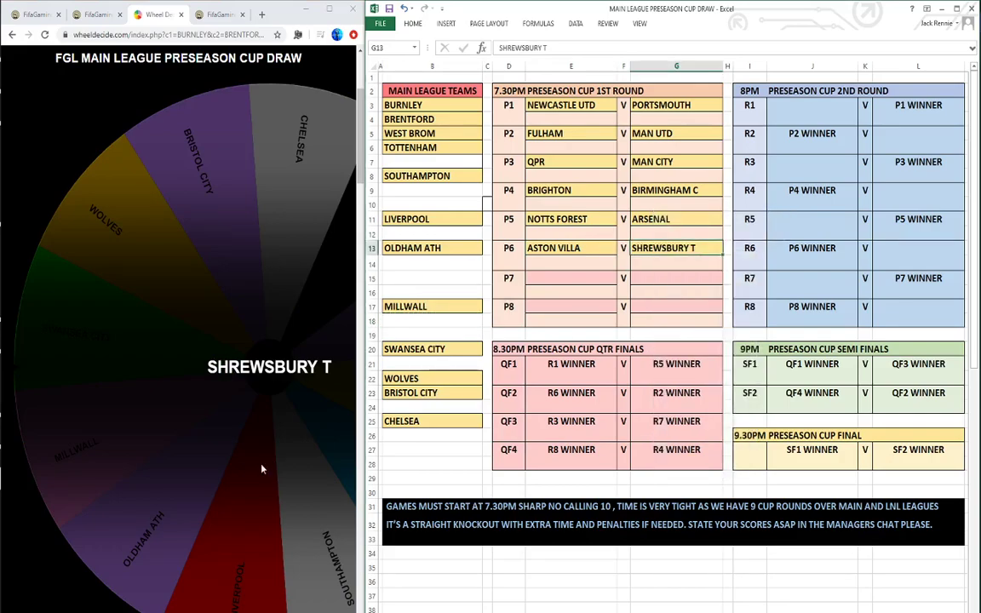
Step: Spin the draw wheel and move the drawn team, MILLWALL, from the teams list into cell E15 for tie P7
left_click(231, 422)
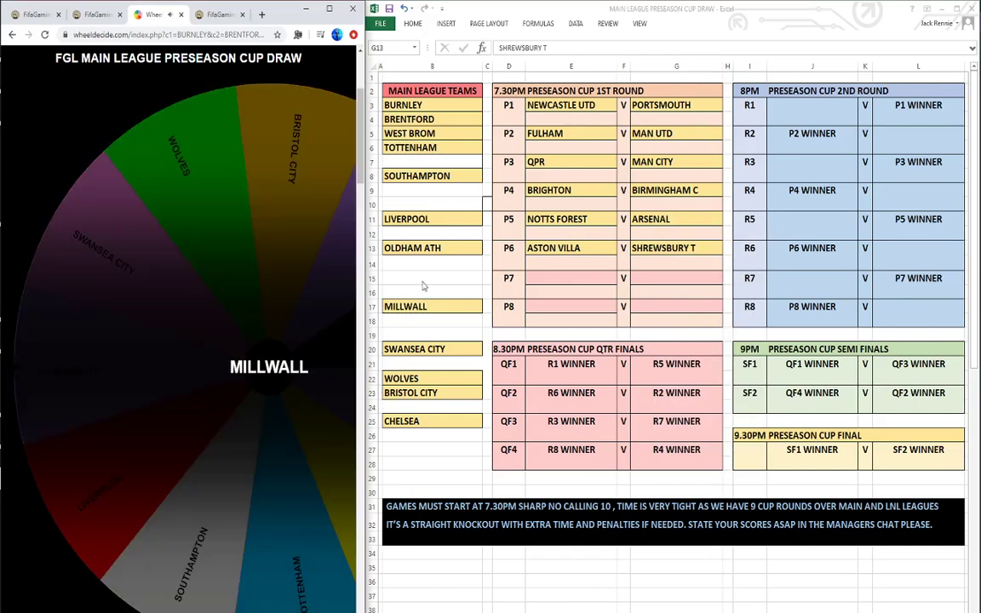
left_click(412, 309)
right_click(412, 312)
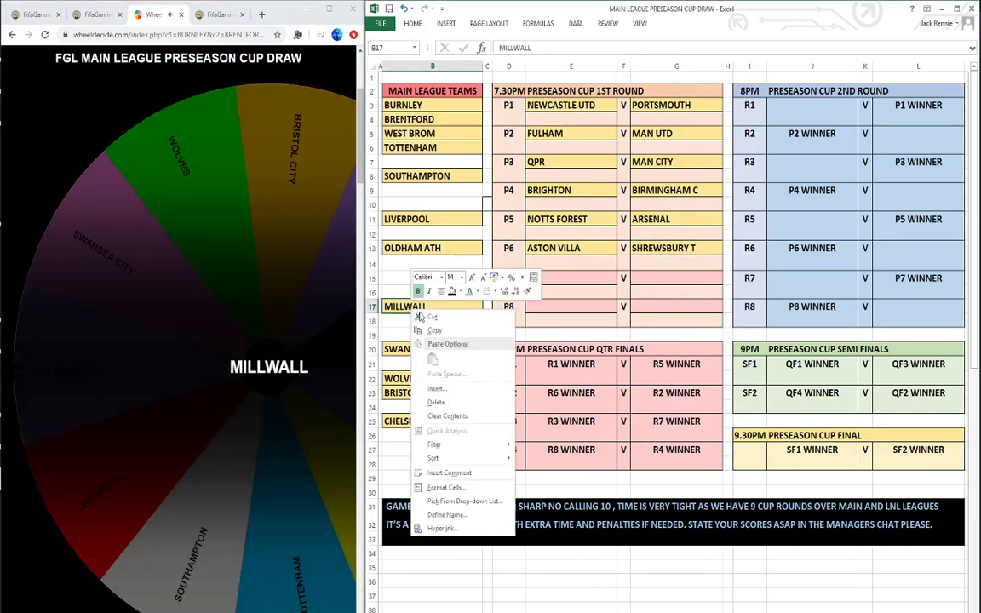
left_click(428, 319)
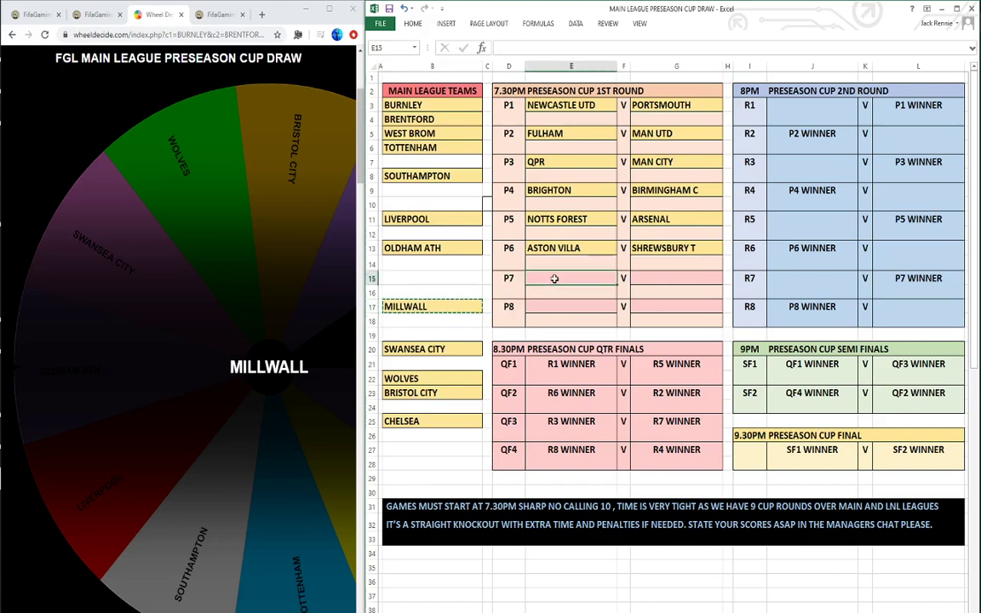
right_click(555, 278)
left_click(577, 330)
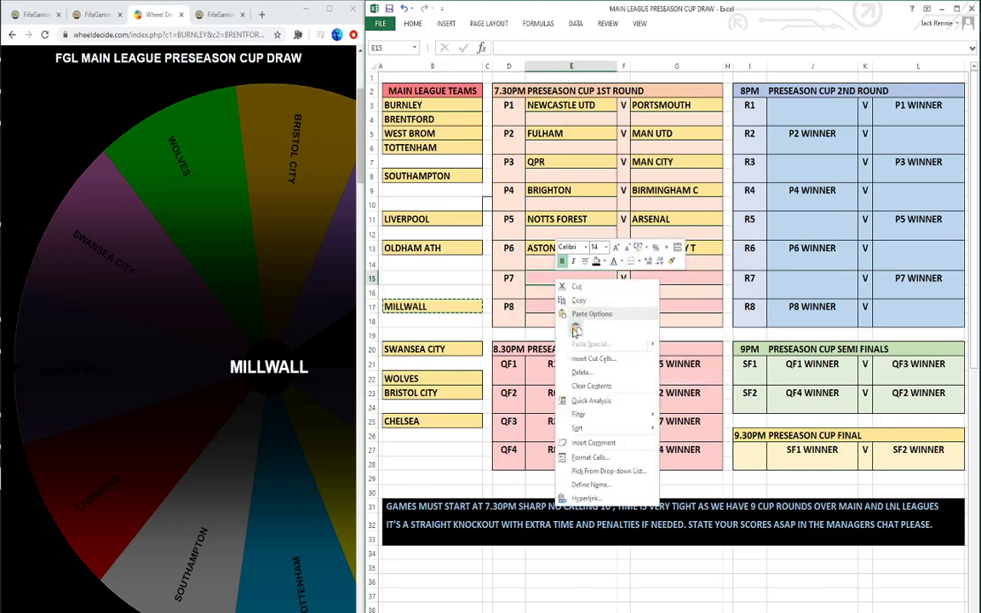
left_click(577, 330)
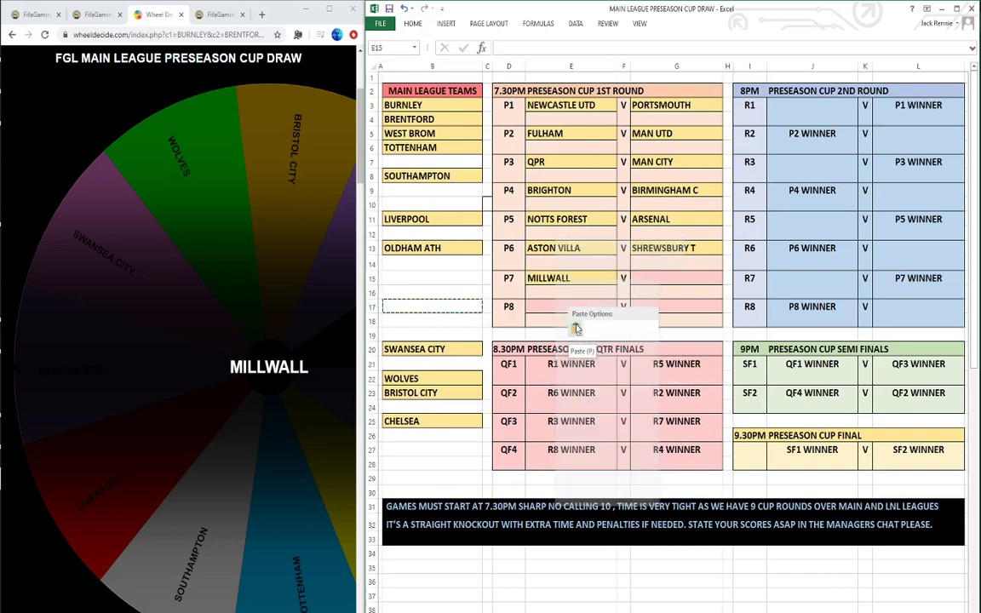
Step: Spin the draw wheel and move the drawn team, BRISTOL CITY, from the teams list into cell G15 as P7's opponent
left_click(175, 448)
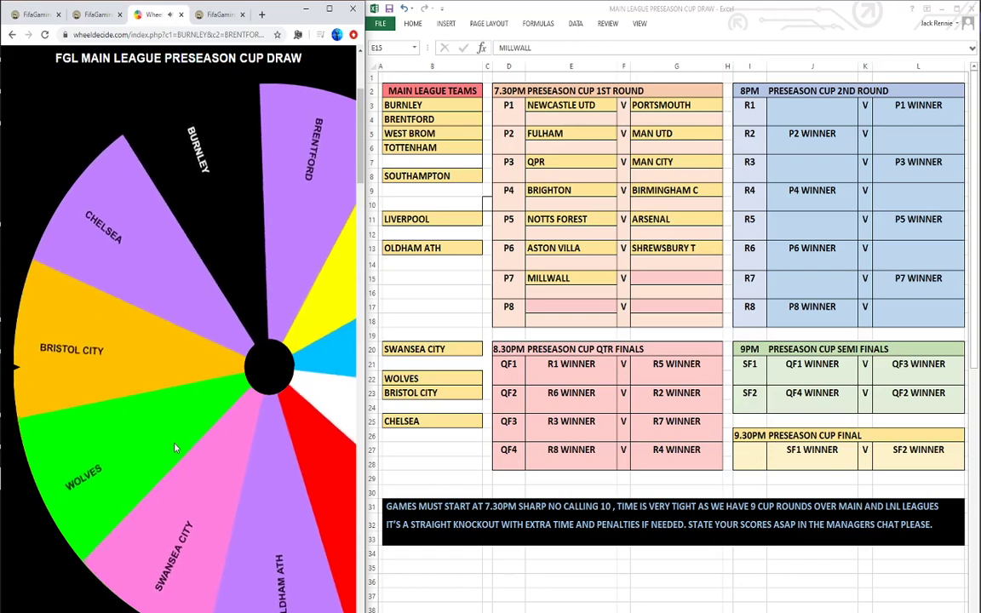
key("alt+Tab")
right_click(412, 393)
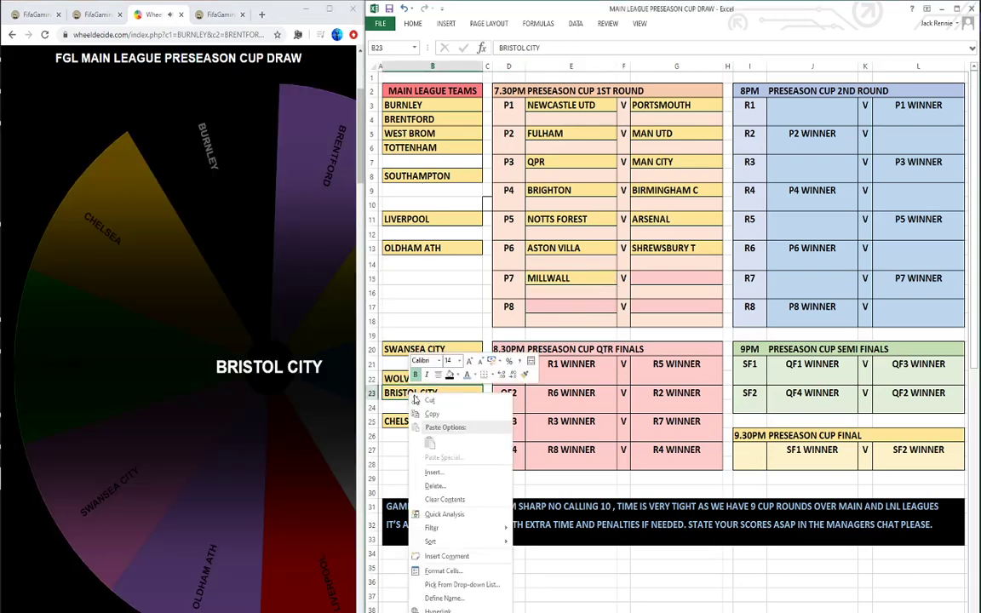
left_click(430, 401)
right_click(649, 283)
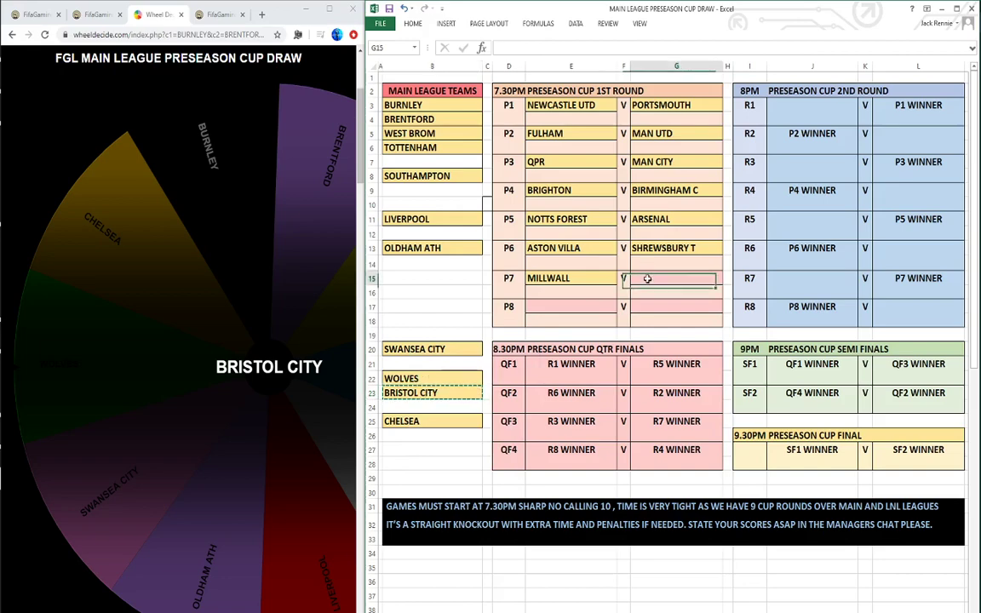
left_click(670, 333)
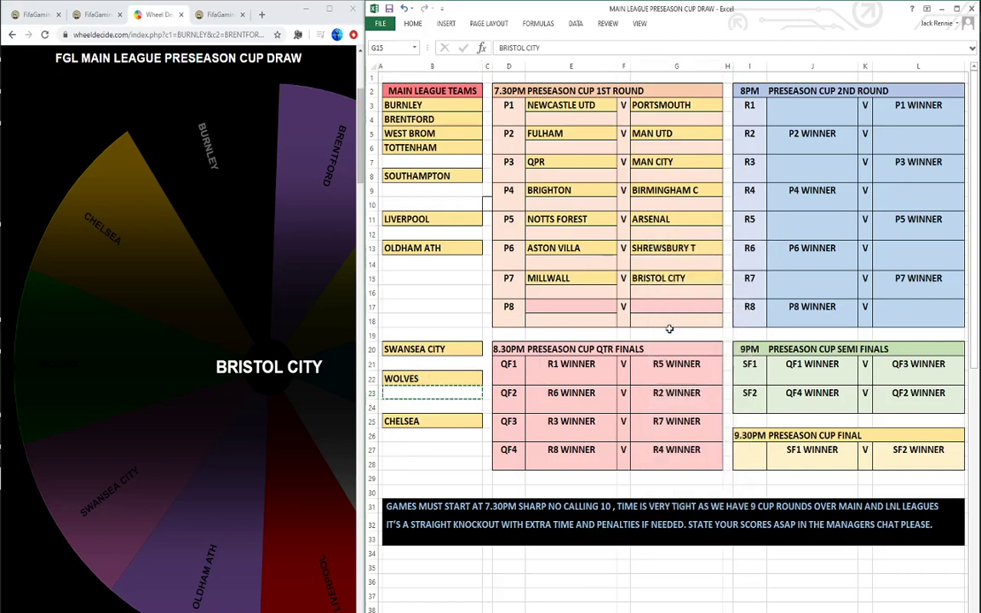
Step: Spin the draw wheel and move the drawn team, CHELSEA, from the teams list into cell E17 for tie P8
left_click(178, 511)
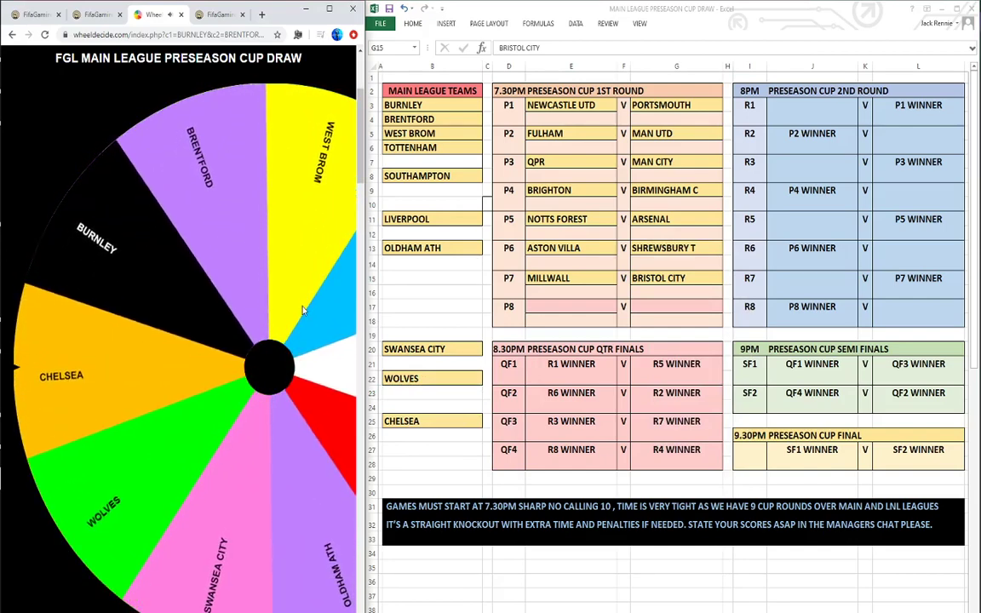
right_click(410, 422)
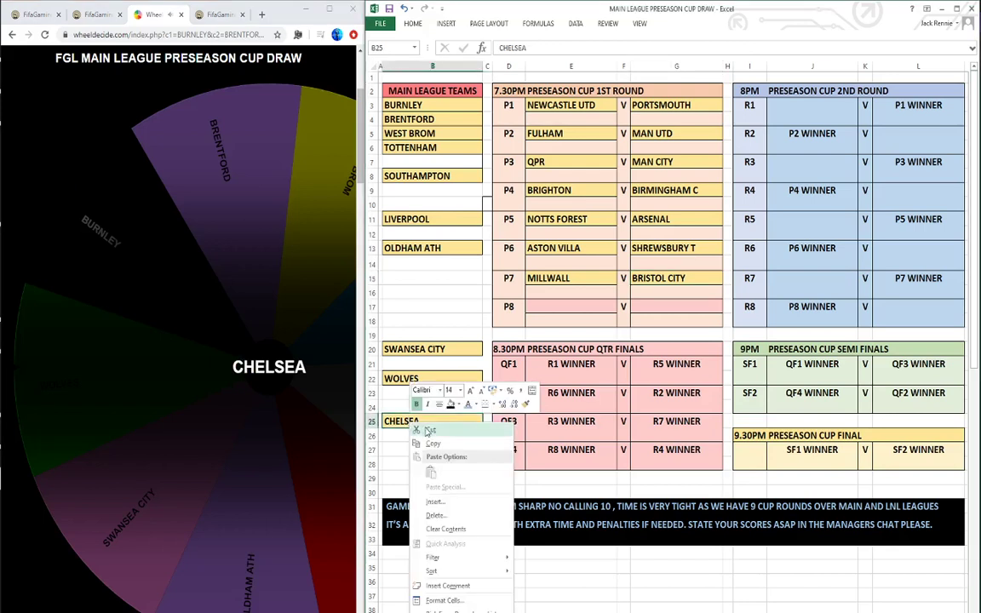
left_click(429, 431)
right_click(545, 305)
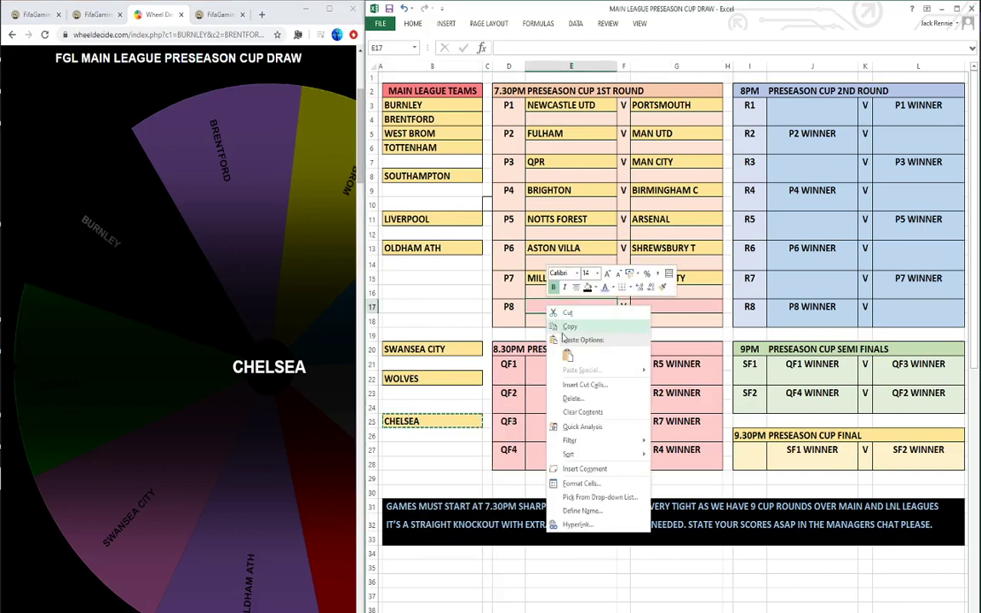
left_click(567, 357)
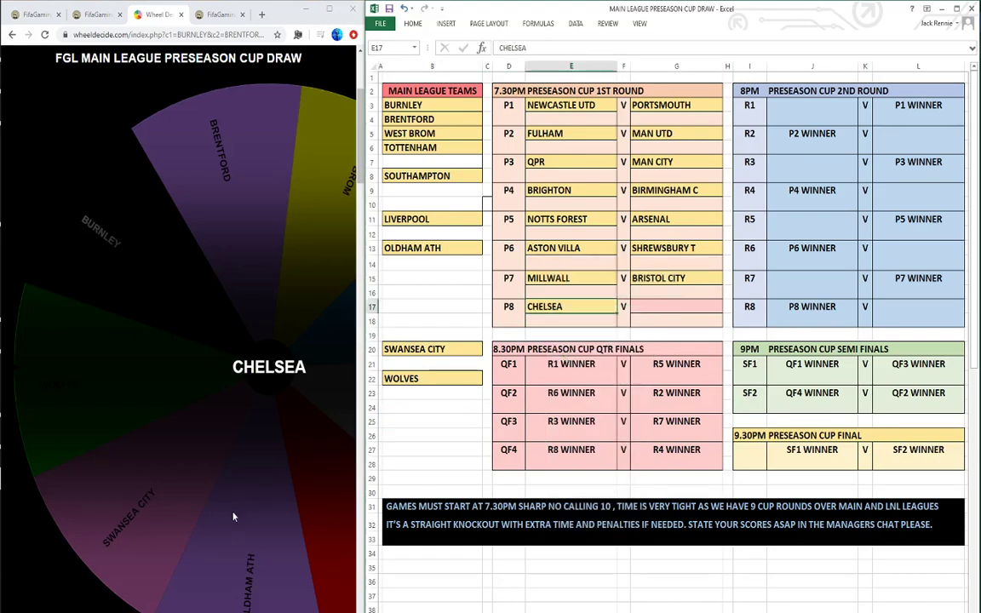
Step: Spin the draw wheel and move the drawn team, WEST BROM, from the teams list into cell G17 as P8's opponent
left_click(158, 462)
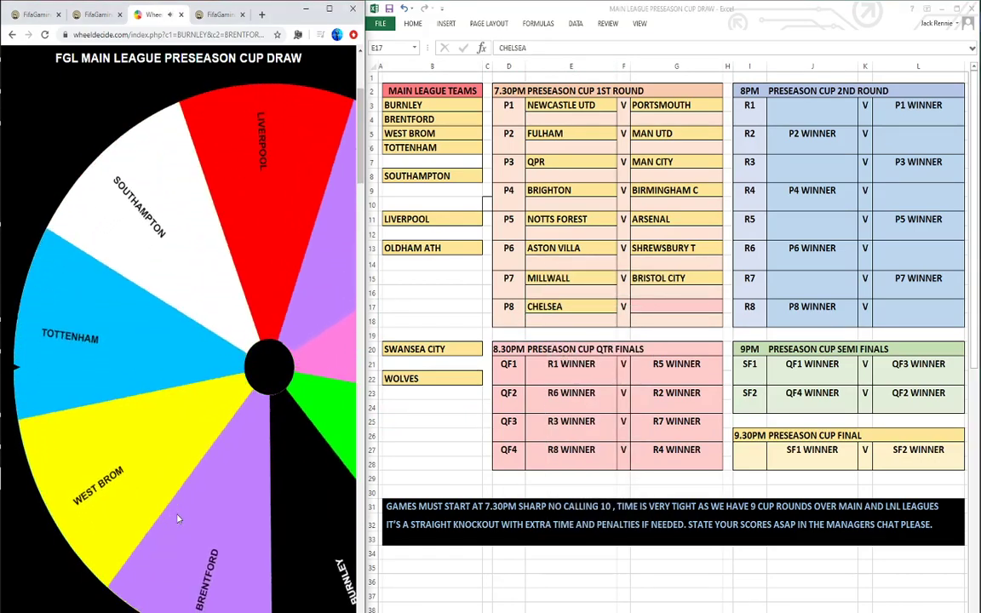
left_click(412, 133)
right_click(412, 134)
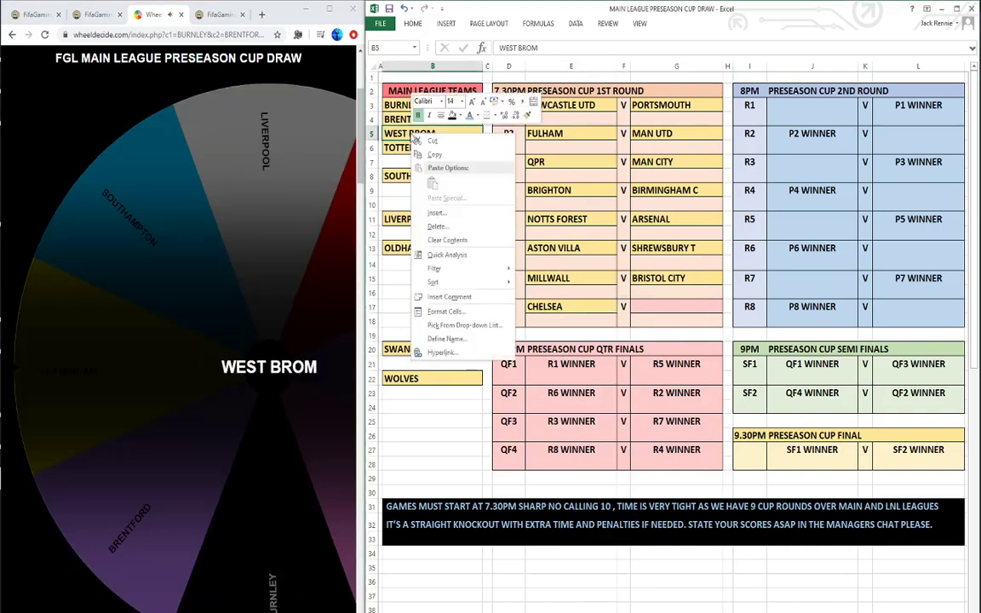
left_click(435, 142)
left_click(649, 305)
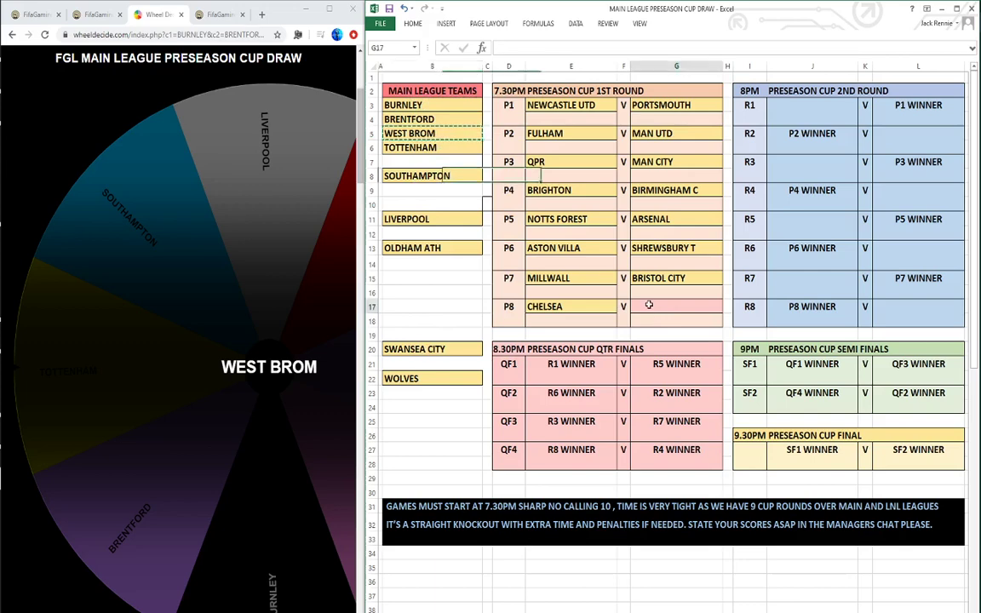
right_click(649, 305)
left_click(671, 354)
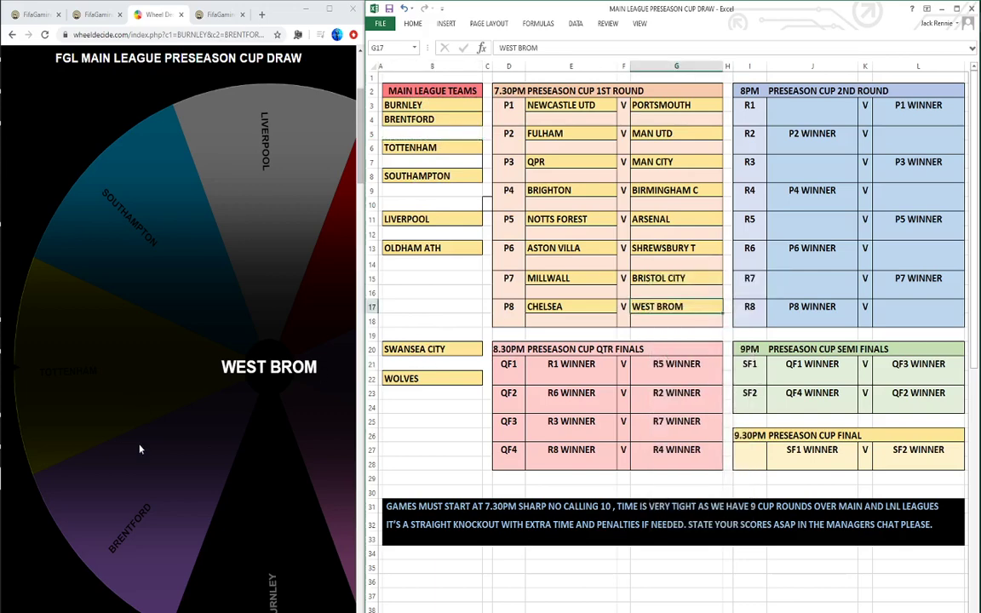
Step: Spin the draw wheel and move the drawn team, OLDHAM ATH, from the teams list into cell J3 for second-round tie R1
left_click(138, 405)
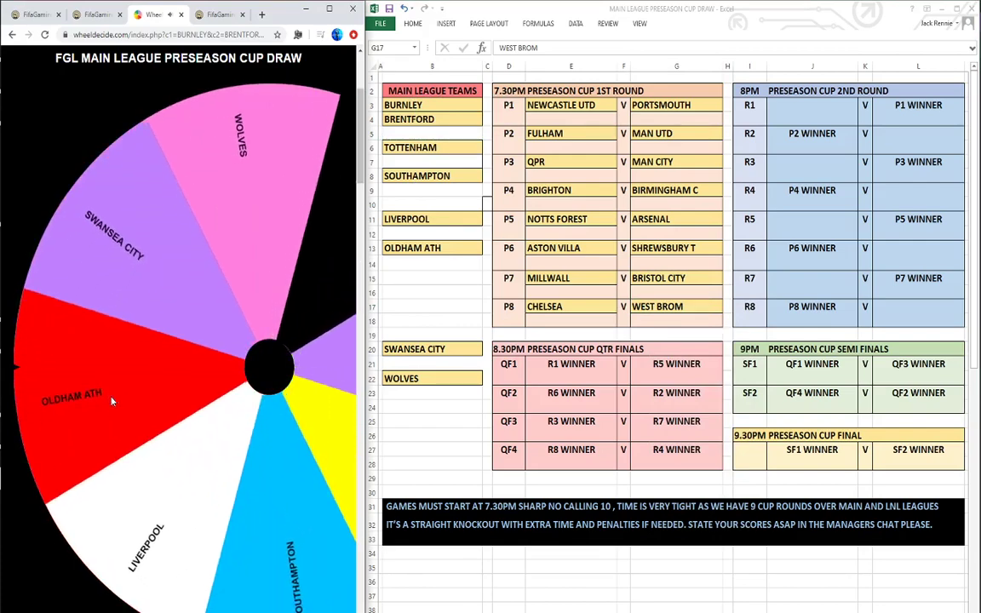
left_click(410, 247)
right_click(411, 248)
left_click(431, 257)
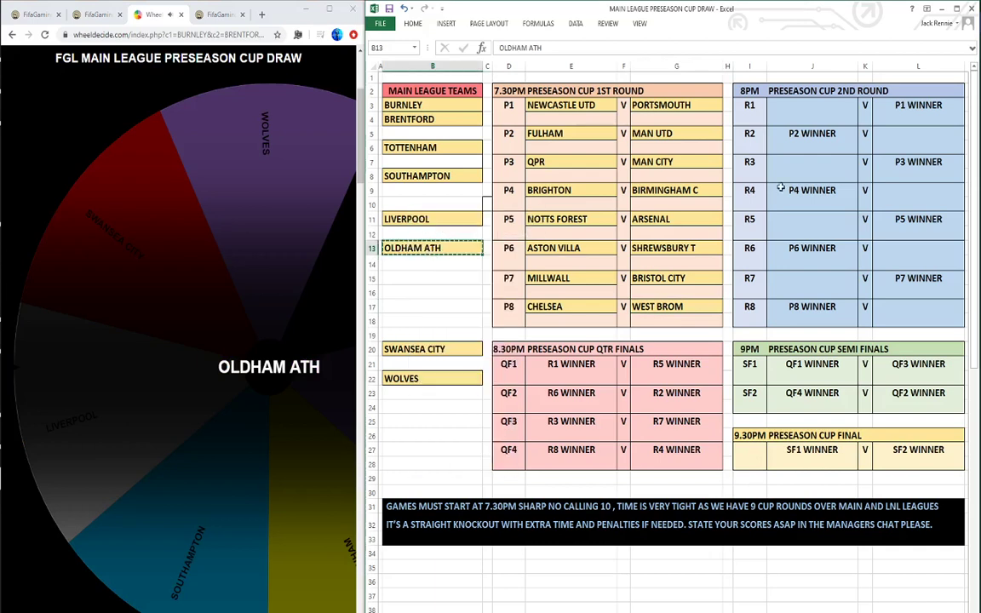
left_click(799, 105)
right_click(798, 105)
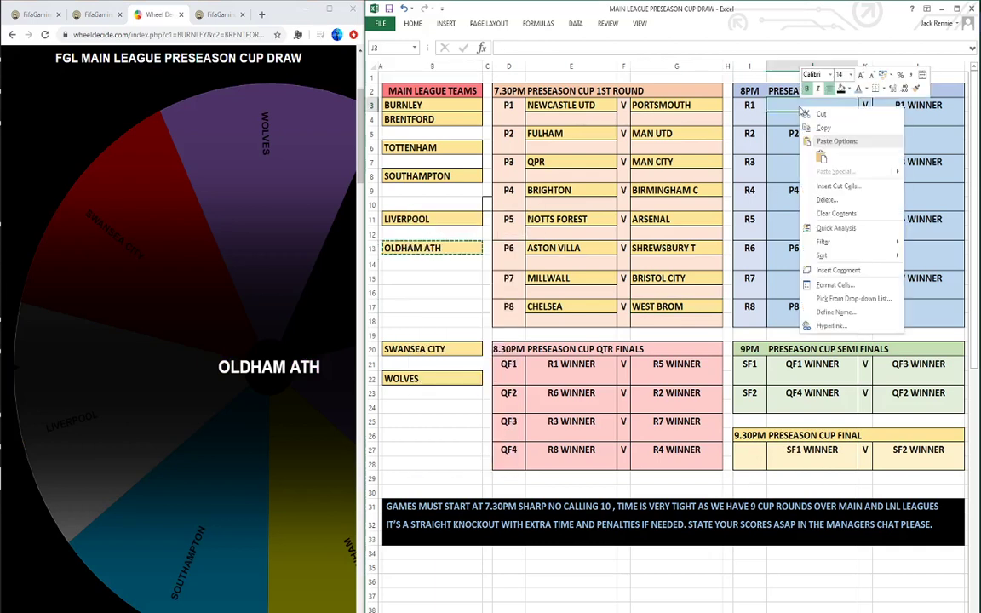
left_click(820, 158)
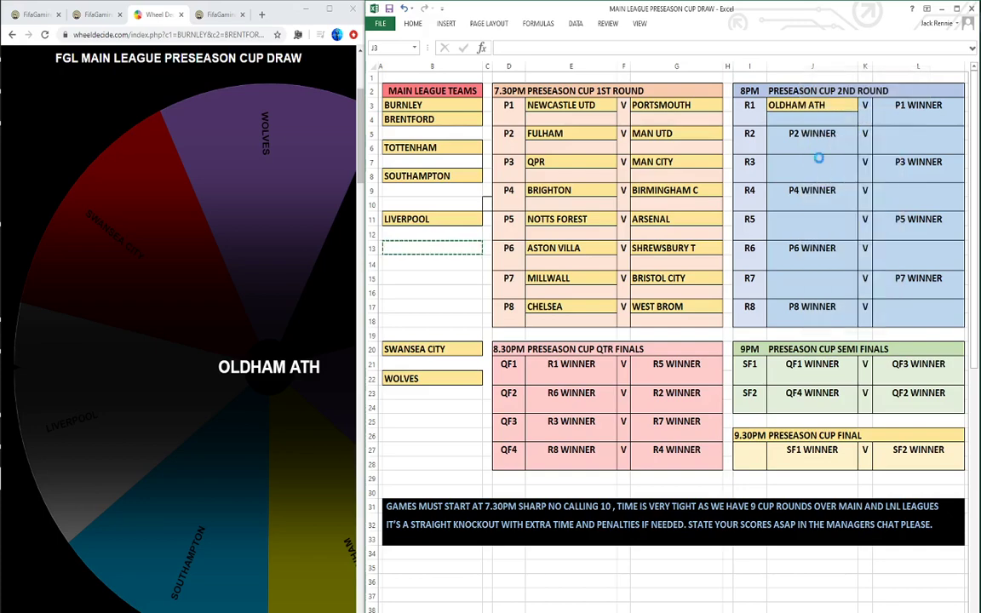
Step: Spin the draw wheel and move the drawn team, SOUTHAMPTON, from the teams list into cell L5 as the P2 winner's opponent in R2
left_click(170, 460)
left_click(190, 515)
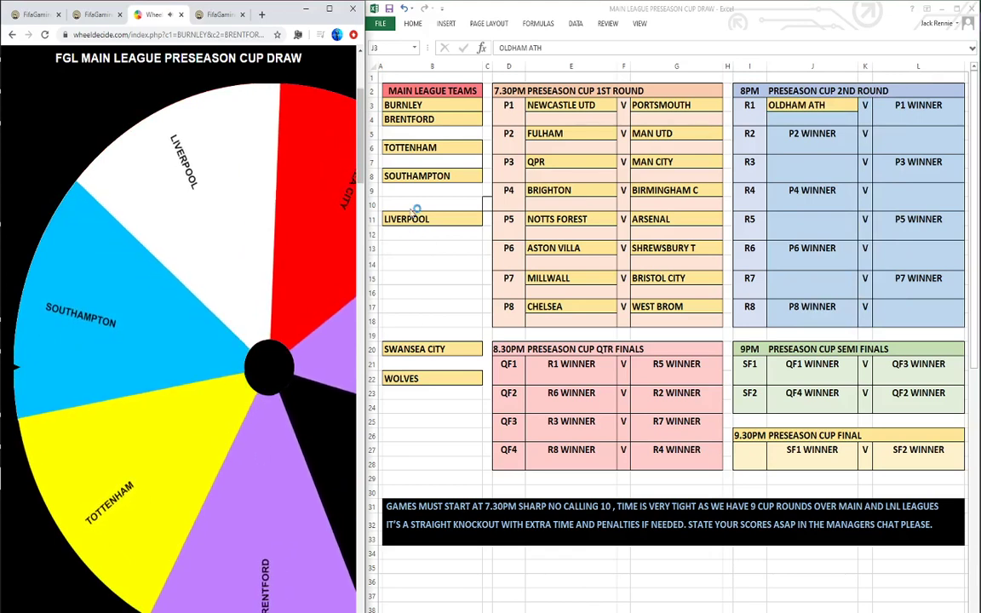
right_click(411, 176)
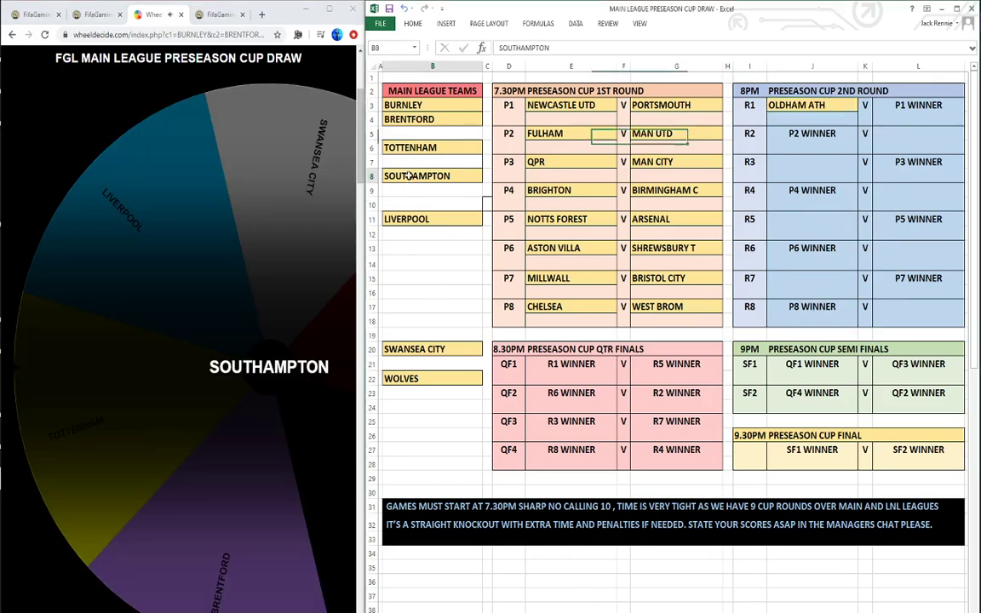
left_click(432, 183)
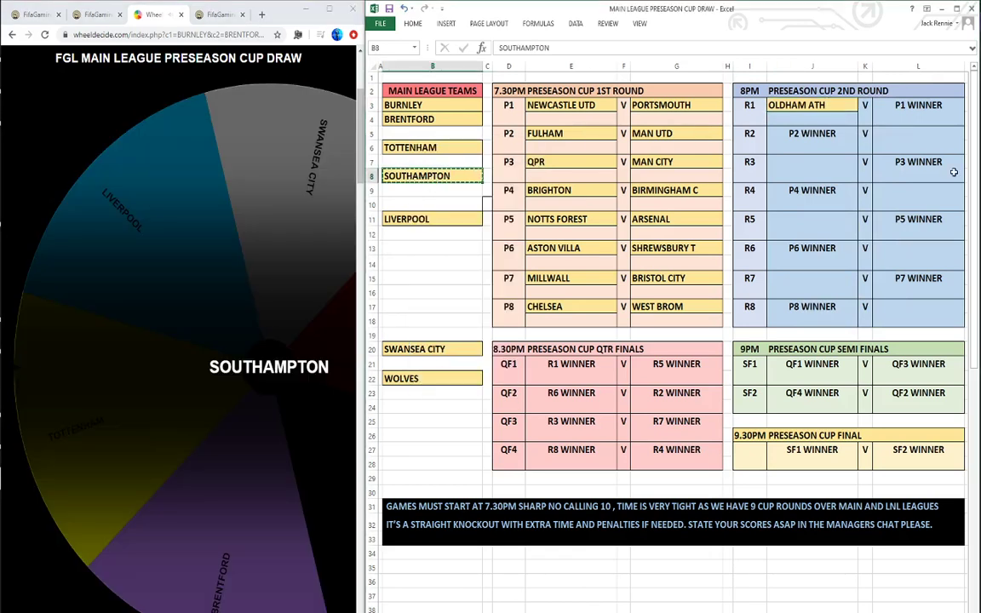
left_click(911, 133)
right_click(911, 134)
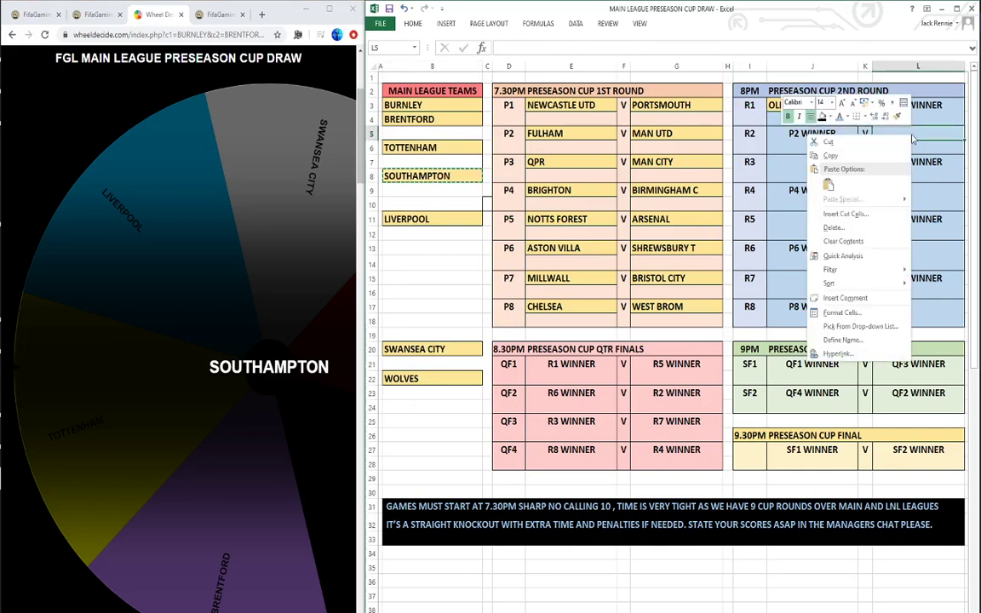
left_click(828, 186)
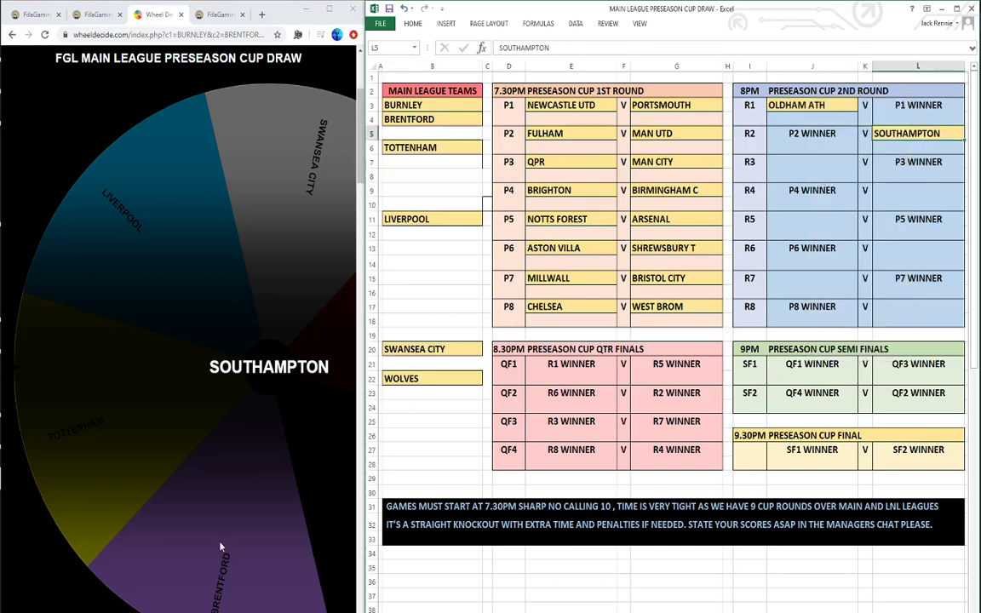
Step: Spin the draw wheel and move the drawn team, BRENTFORD, from the teams list into cell J7 for second-round tie R3
left_click(220, 547)
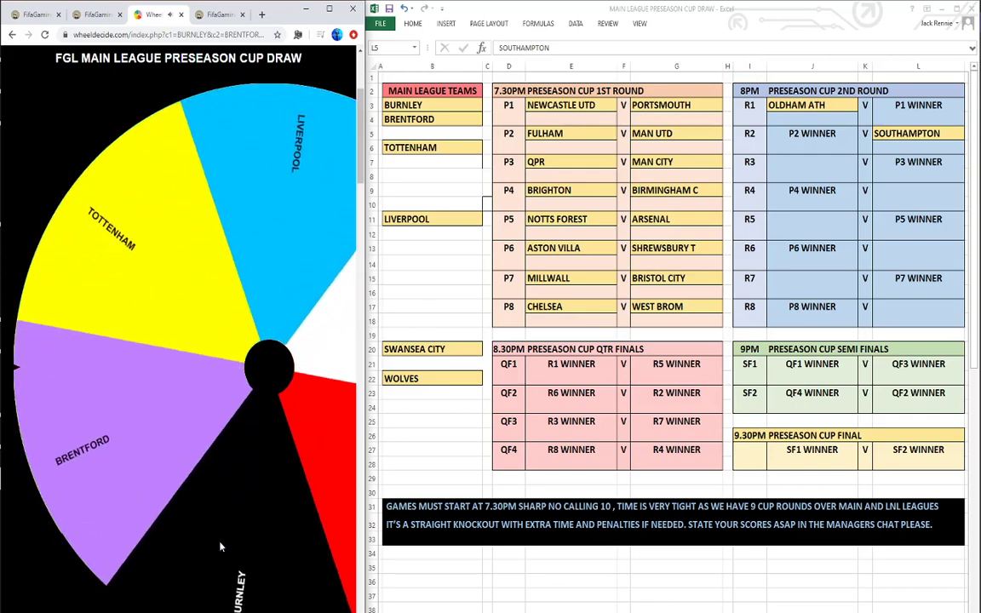
left_click(415, 121)
right_click(415, 121)
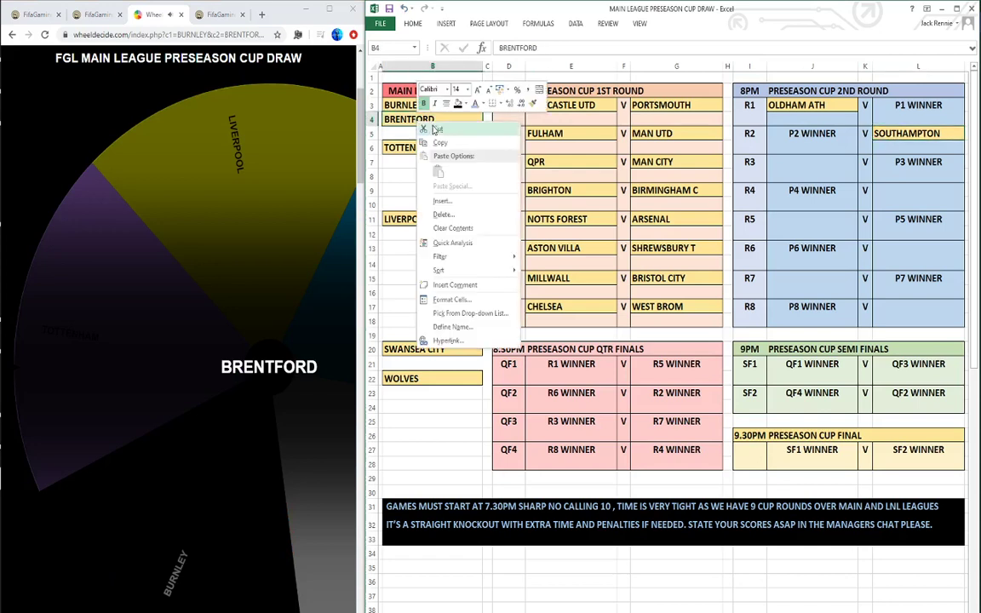
left_click(447, 140)
left_click(796, 162)
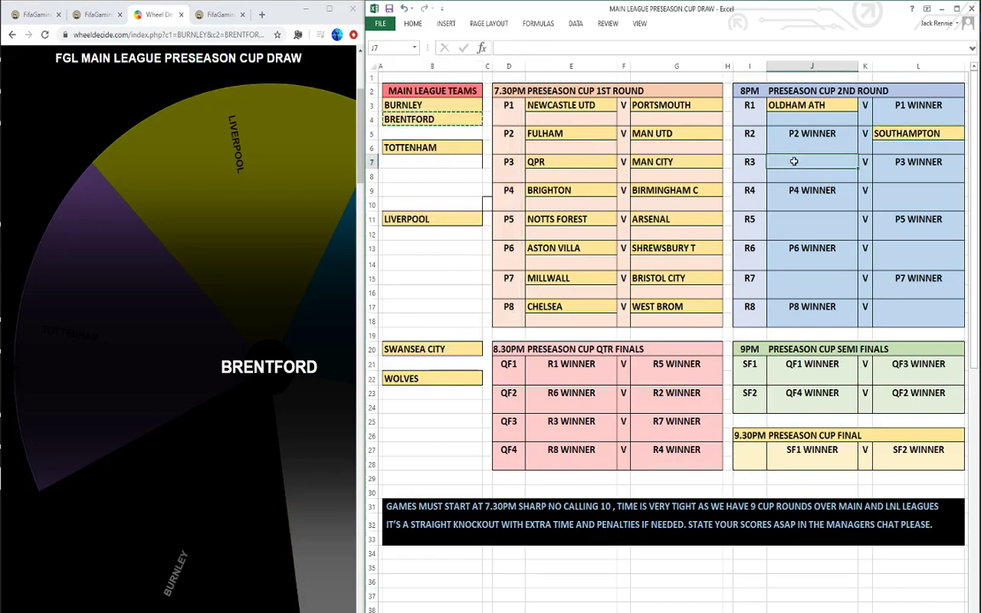
right_click(798, 162)
left_click(817, 213)
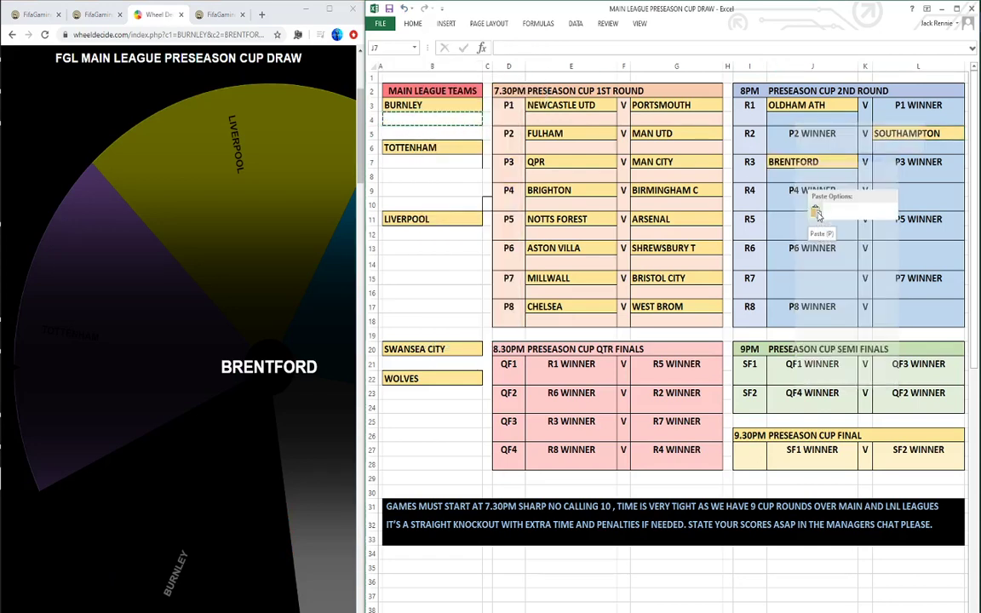
Step: Spin the draw wheel and move the drawn team, LIVERPOOL, from the teams list into cell L9 as the P4 winner's opponent in R4
left_click(182, 543)
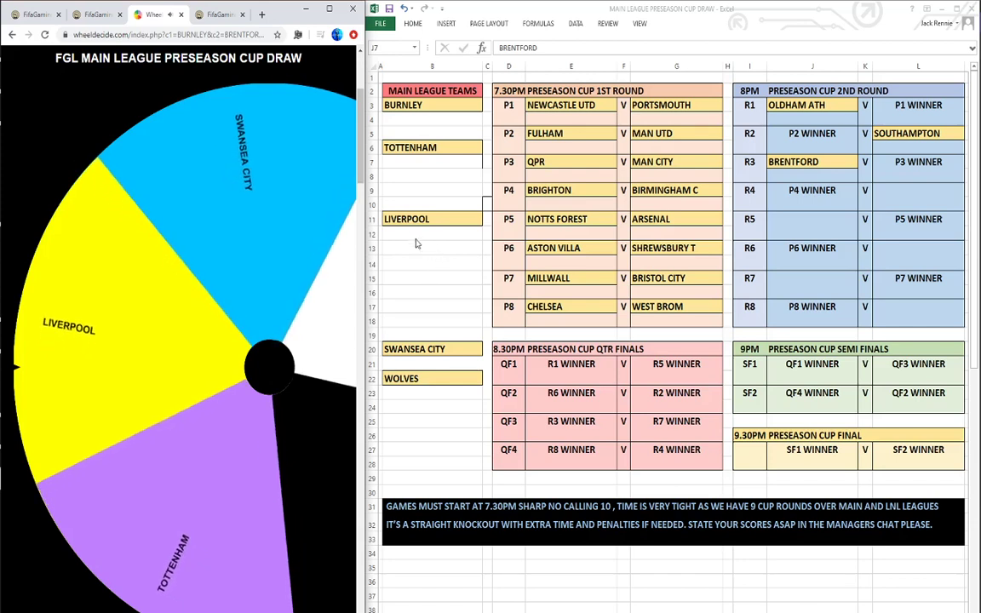
left_click(412, 220)
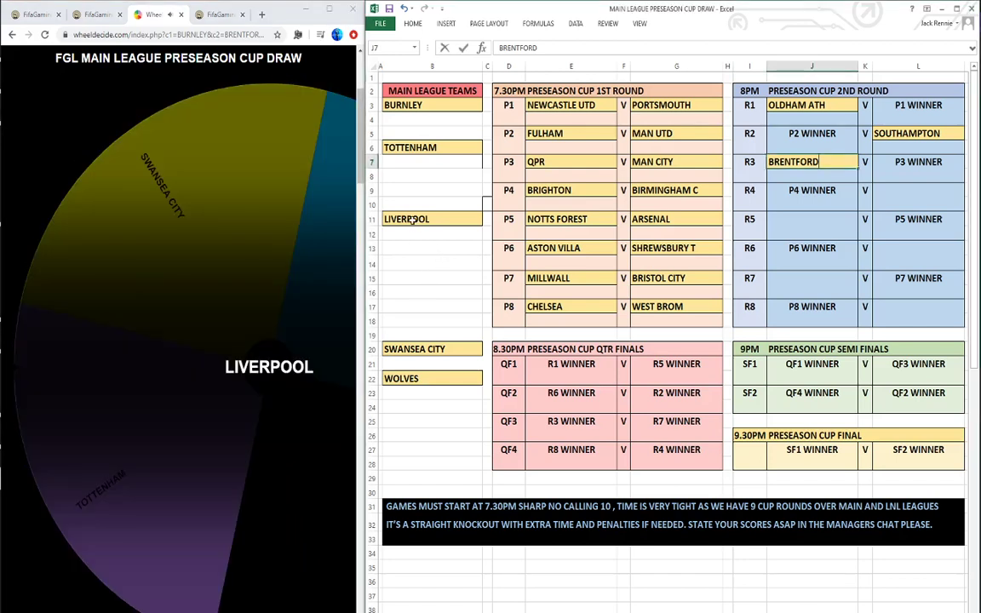
left_click(412, 220)
right_click(411, 220)
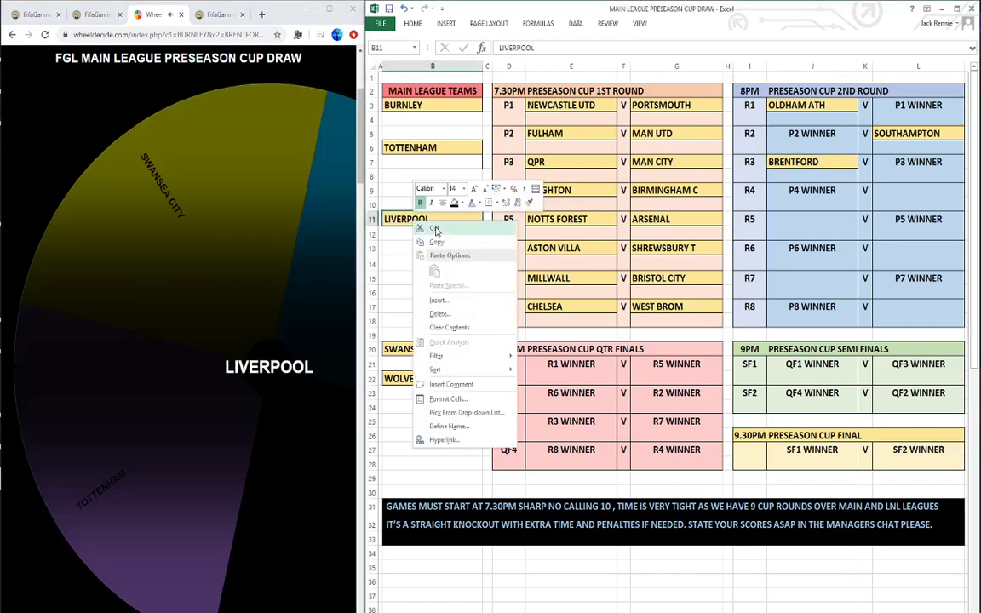
left_click(435, 229)
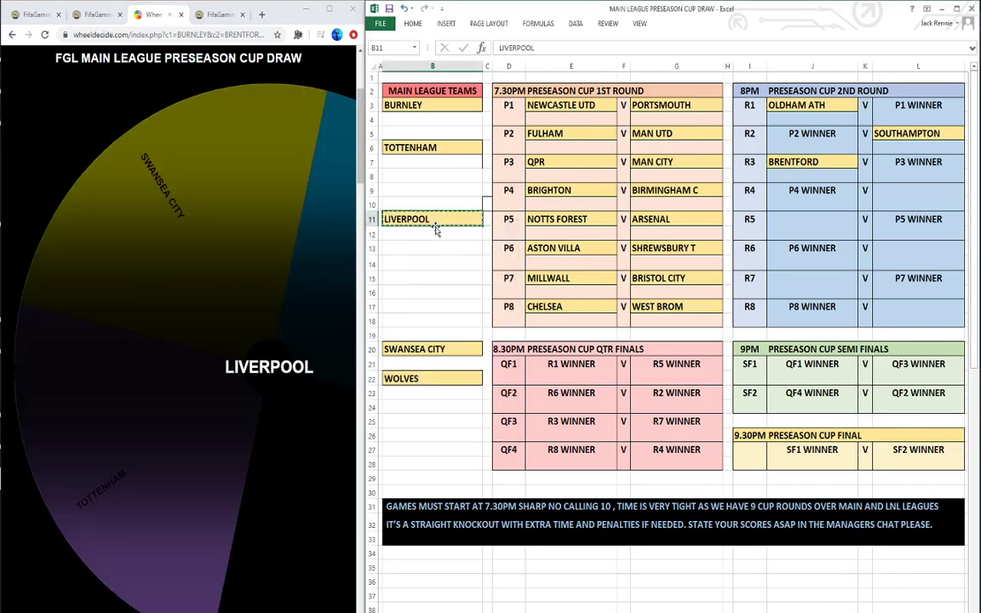
left_click(887, 190)
right_click(887, 190)
left_click(804, 220)
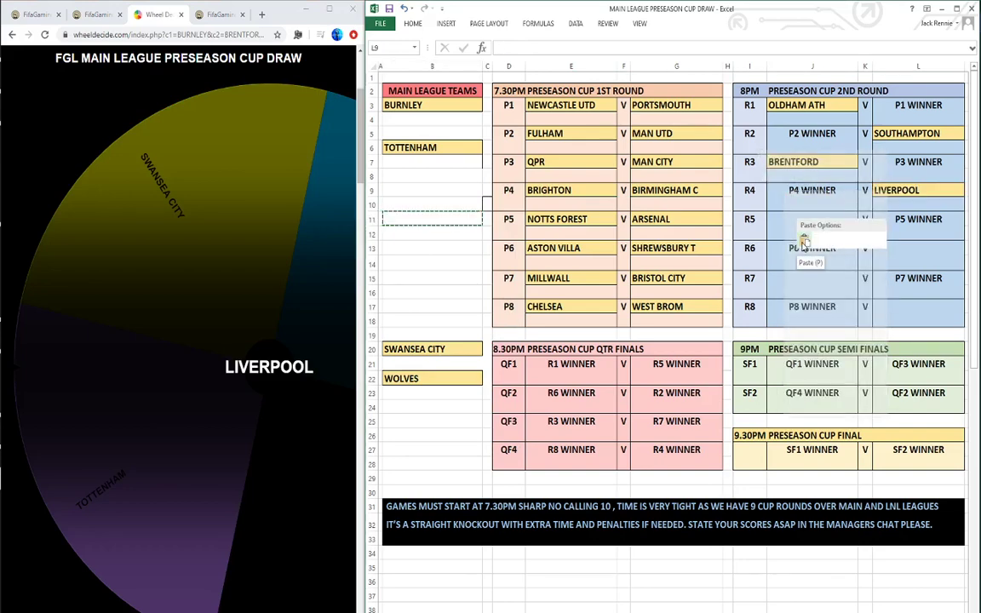
Step: Spin the draw wheel and move the drawn team, WOLVES, from the teams list into cell J11 for second-round tie R5
left_click(196, 426)
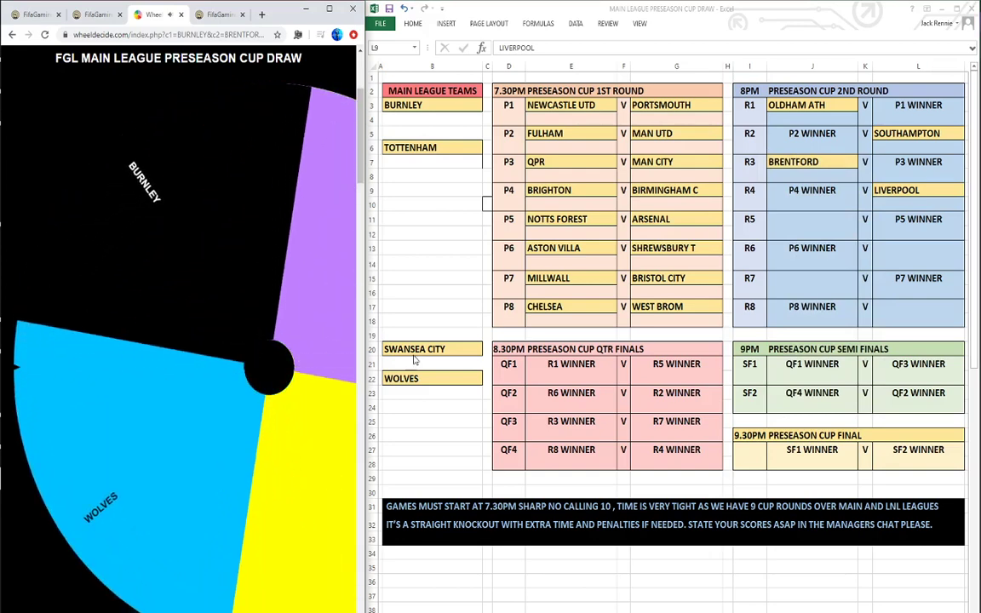
left_click(417, 381)
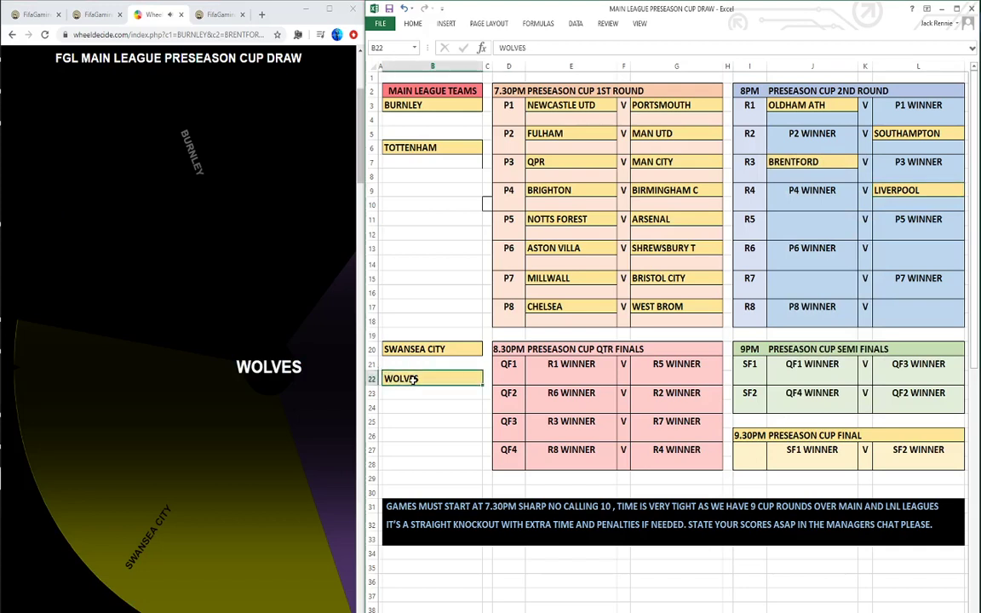
right_click(417, 381)
left_click(435, 389)
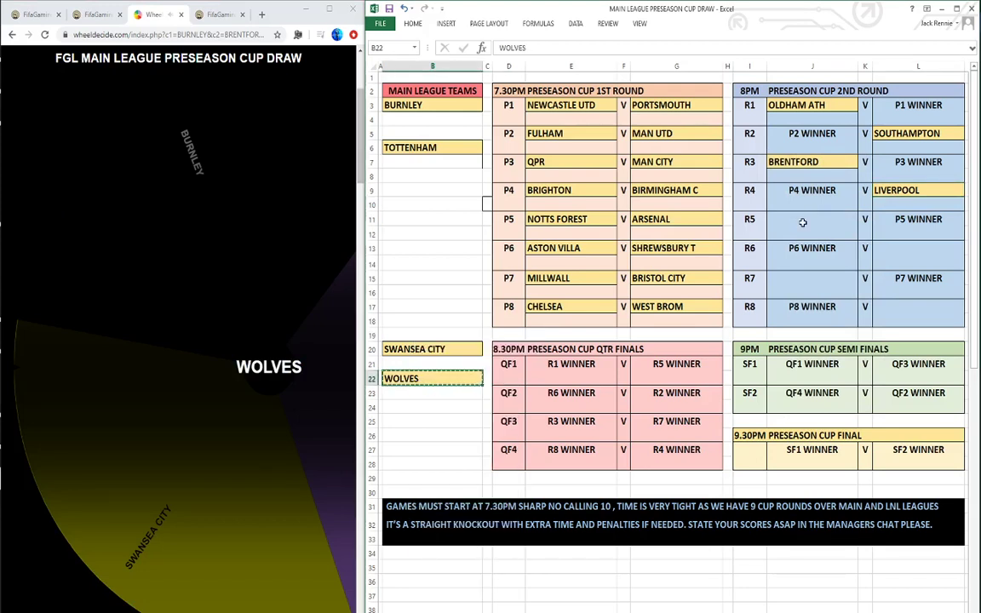
left_click(803, 220)
right_click(802, 220)
left_click(815, 264)
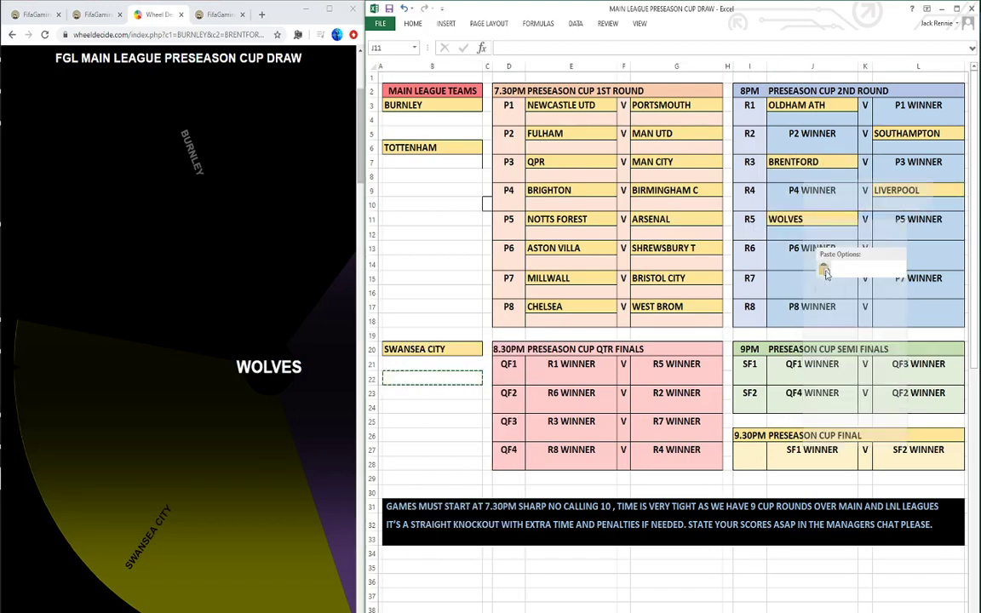
Step: Spin the draw wheel and move the drawn team, BURNLEY, from the teams list into cell L13 as the P6 winner's opponent in R6
left_click(191, 538)
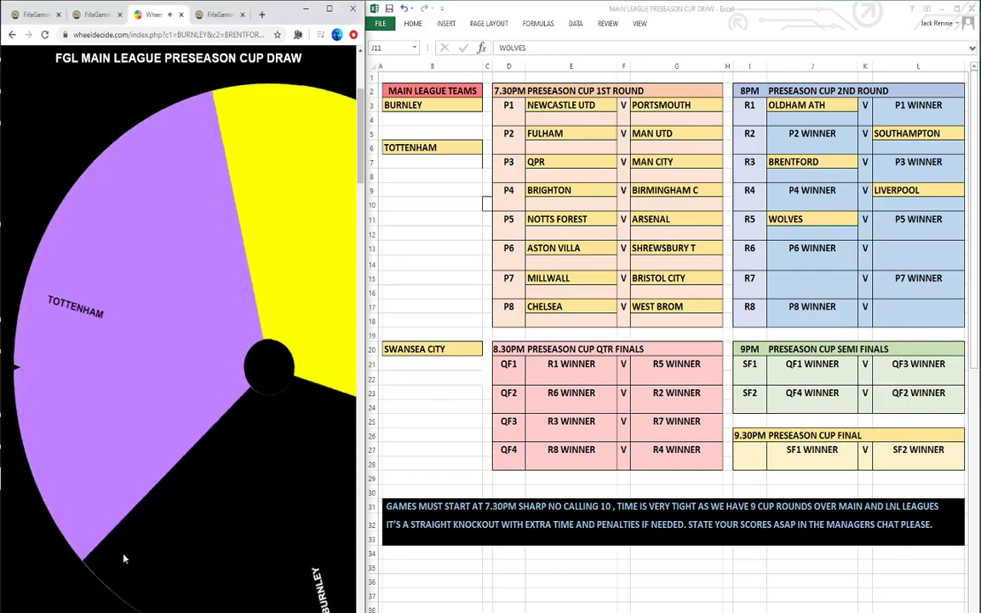
left_click(419, 107)
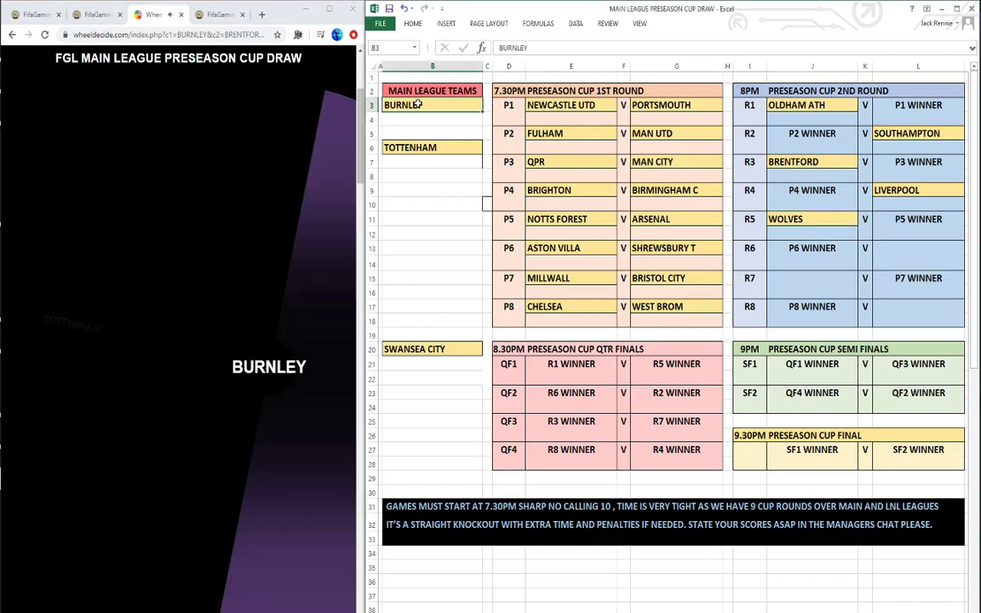
right_click(420, 107)
left_click(437, 112)
left_click(890, 246)
right_click(890, 245)
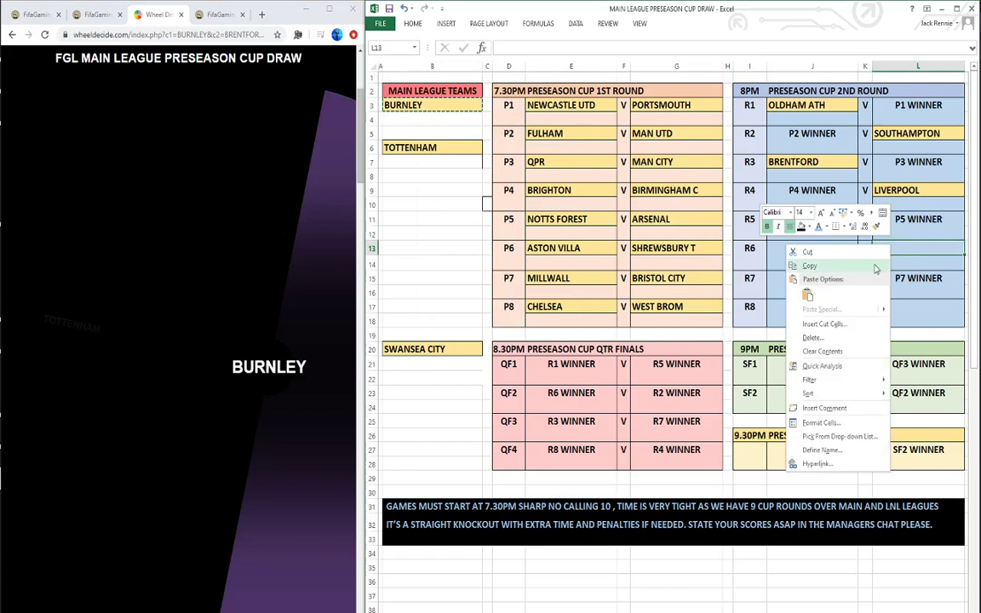
left_click(809, 296)
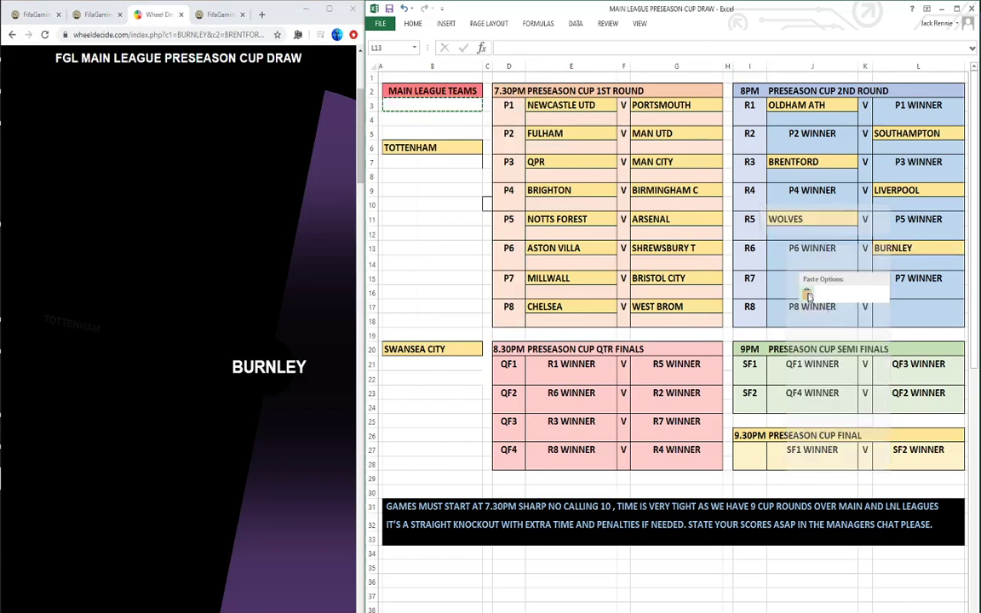
Step: Spin the draw wheel and move the drawn team, SWANSEA CITY, from the teams list into cell J15 for second-round tie R7
left_click(239, 451)
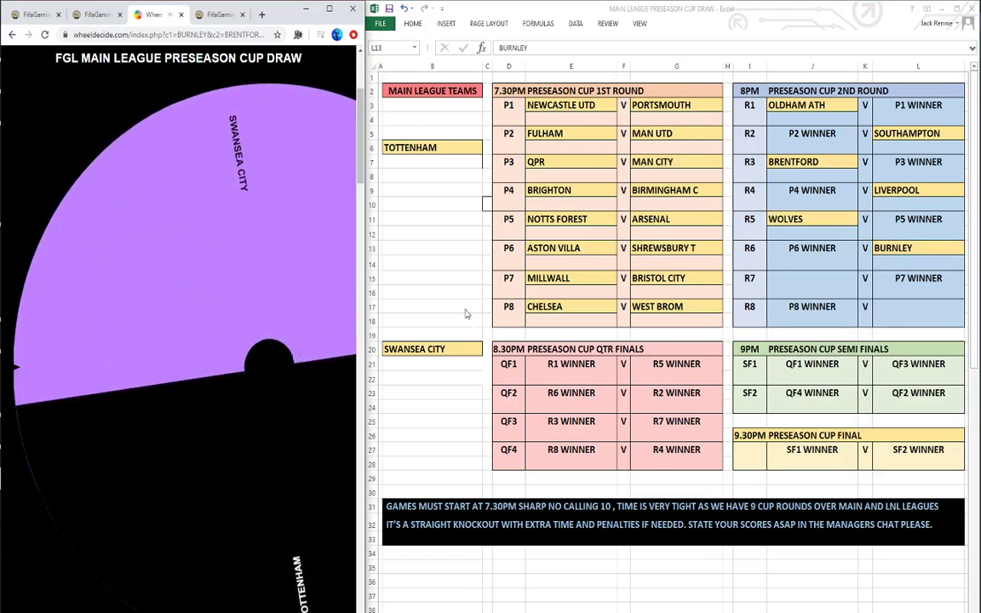
left_click(415, 349)
right_click(426, 352)
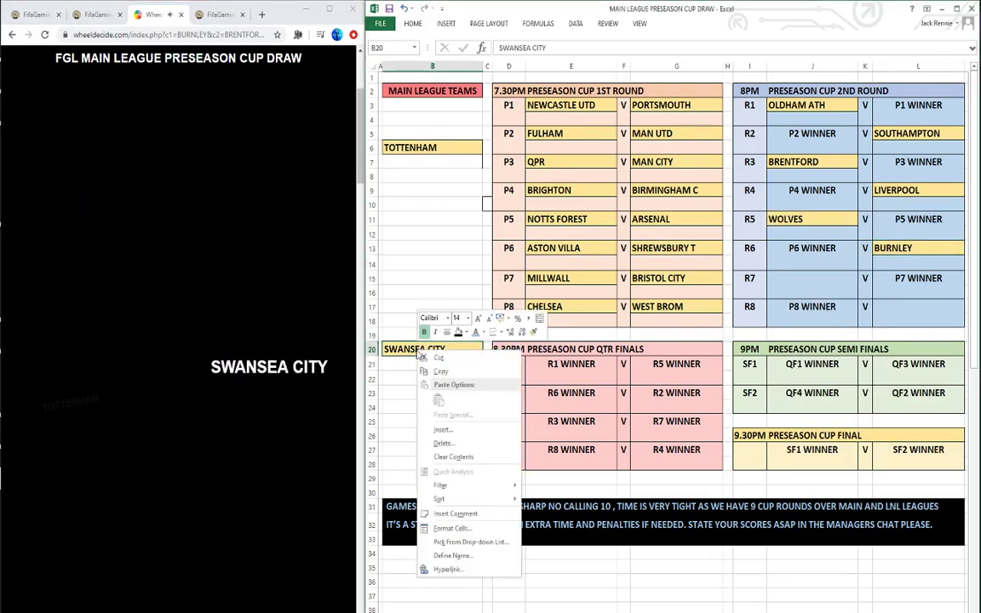
left_click(434, 359)
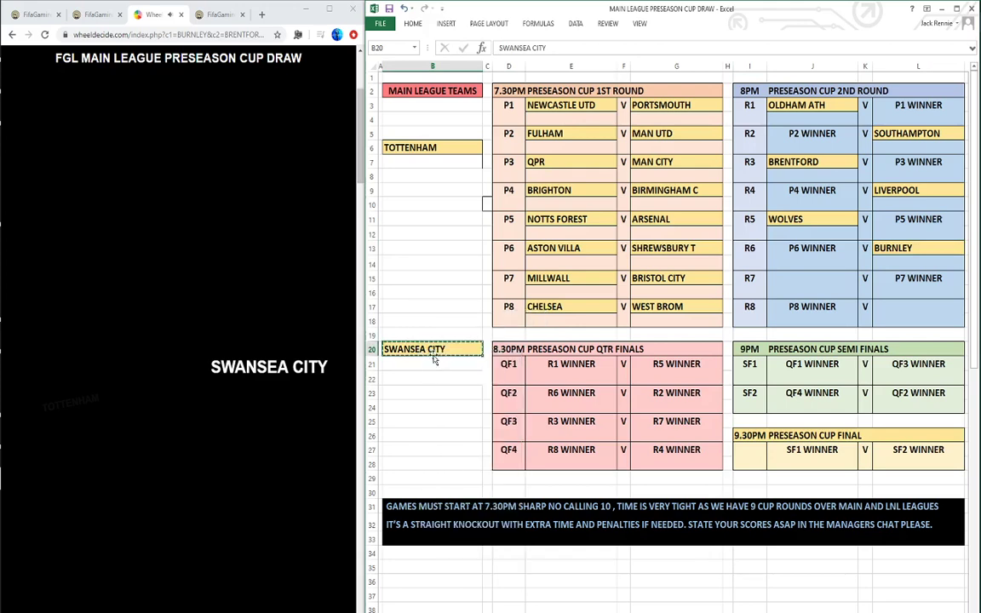
left_click(792, 277)
right_click(792, 277)
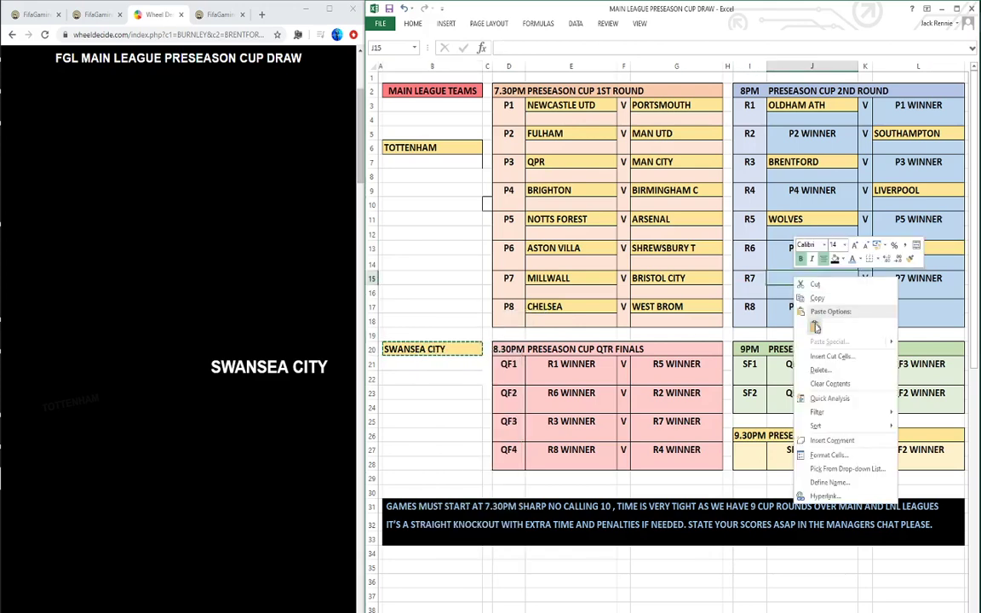
left_click(807, 325)
Step: Spin the draw wheel and move the last team, TOTTENHAM, from the teams list into cell L17 as the P8 winner's opponent in R8
left_click(212, 453)
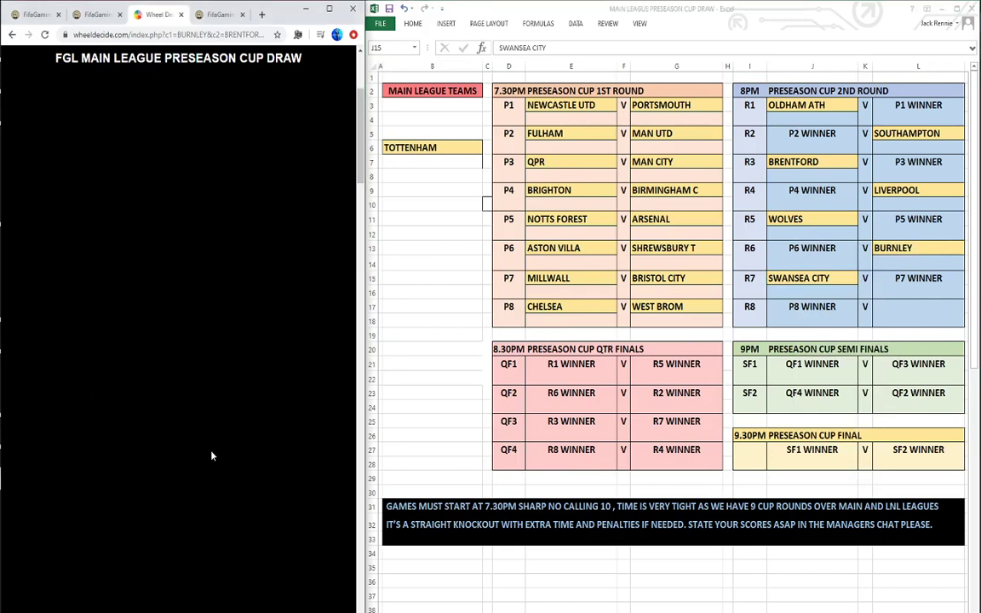
left_click(415, 147)
right_click(416, 147)
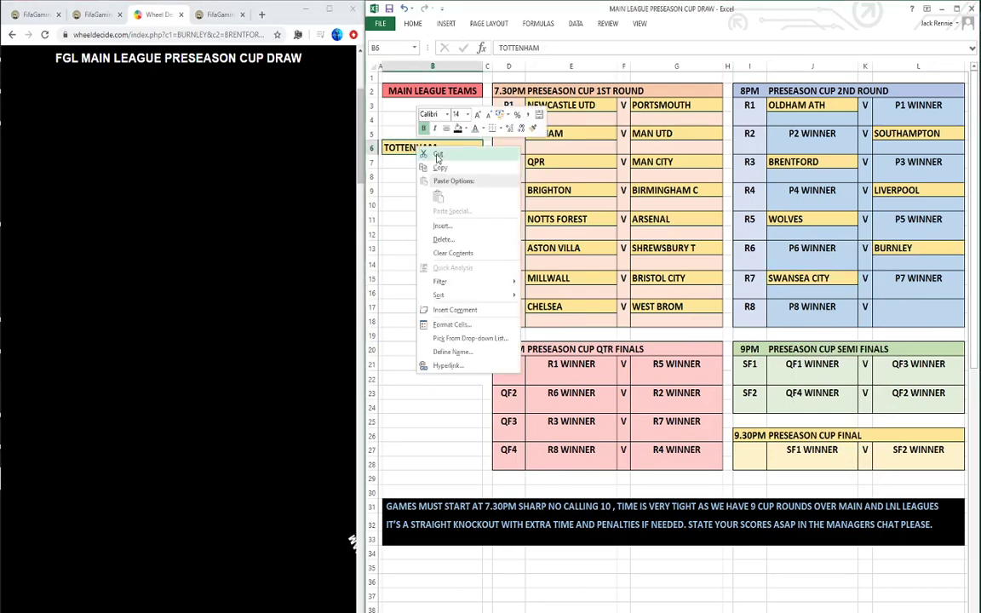
left_click(443, 166)
left_click(899, 308)
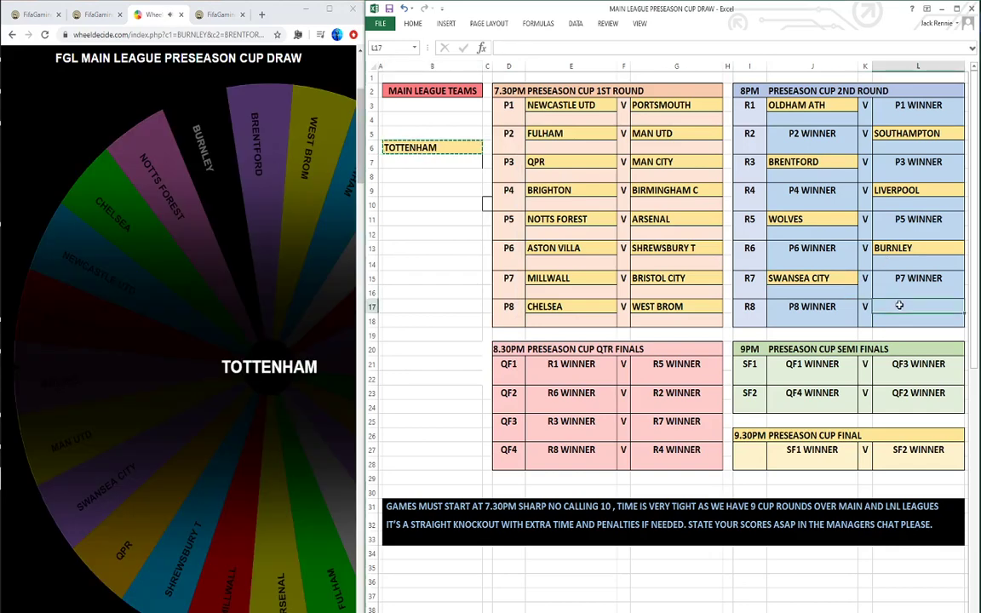
right_click(898, 308)
left_click(816, 356)
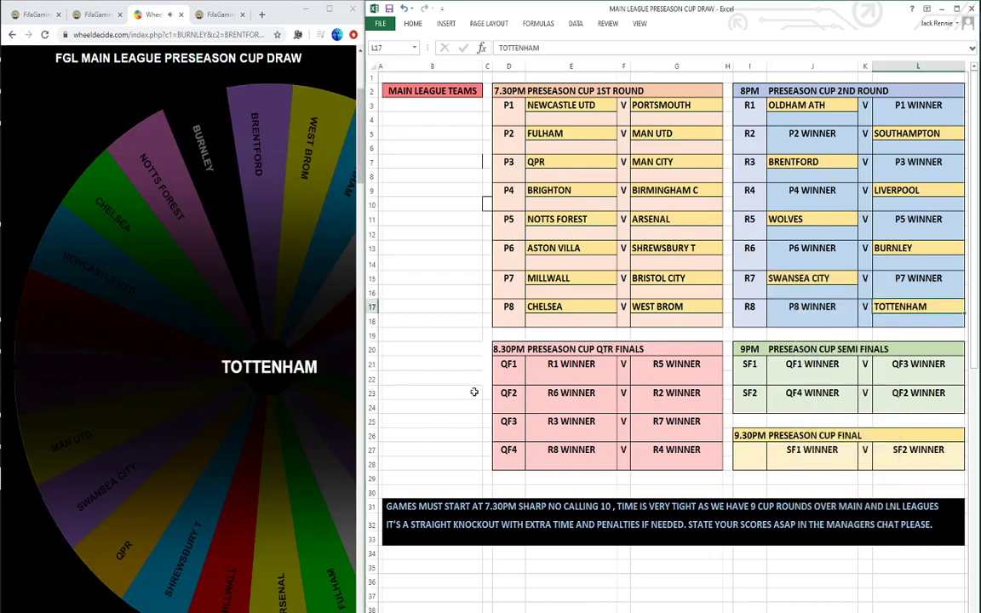
Step: Widen the spreadsheet window over the wheel page to show the completed cup draw
left_click_drag(358, 400, 111, 408)
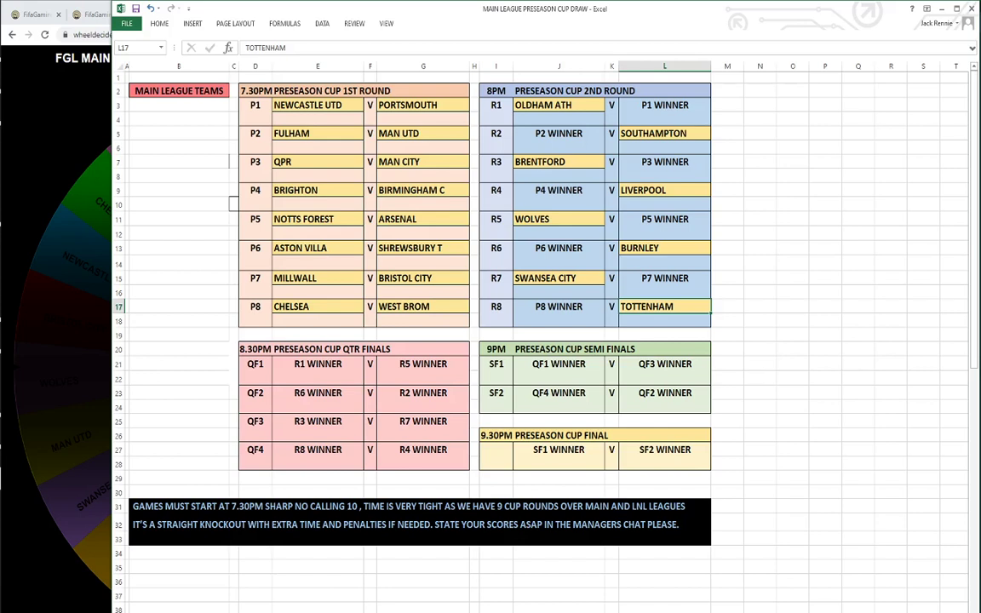
mouse_move(338, 612)
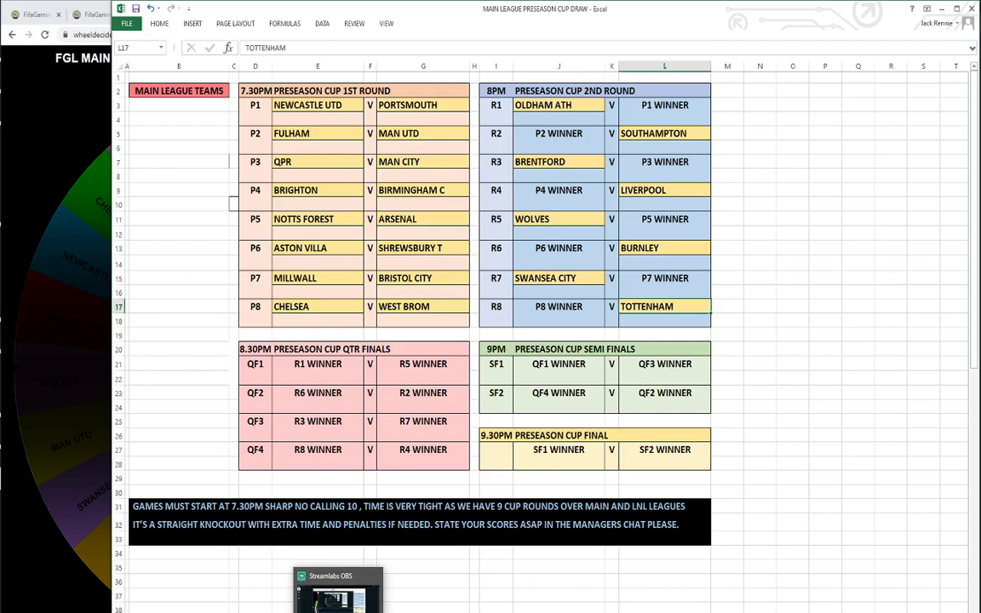